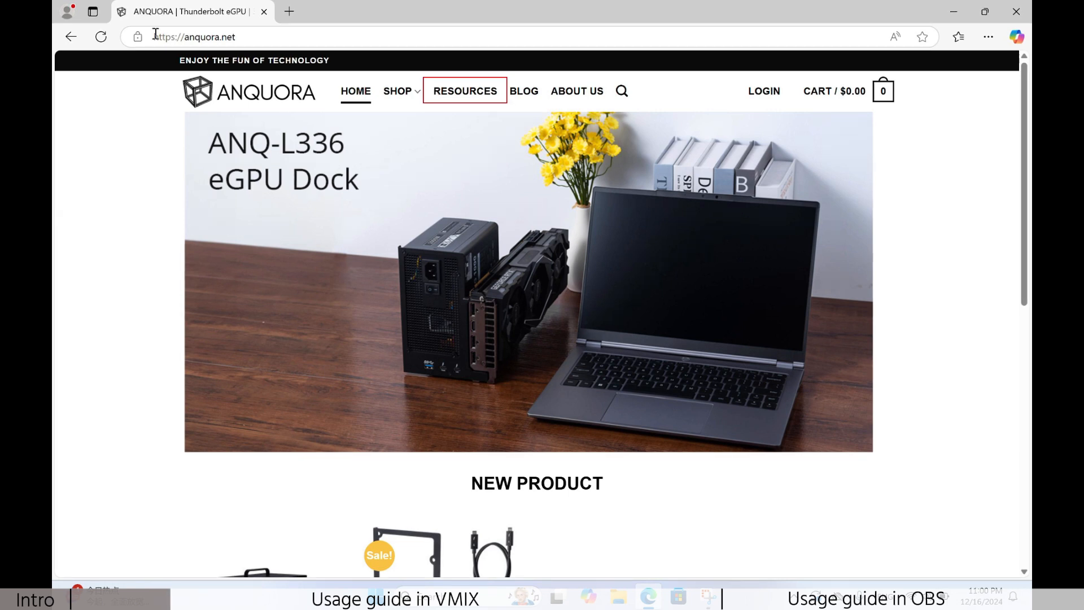
Step: Download the ANQ-KB90 Configuration Files ZIP from the resources section of the ANQUORA website
click(446, 94)
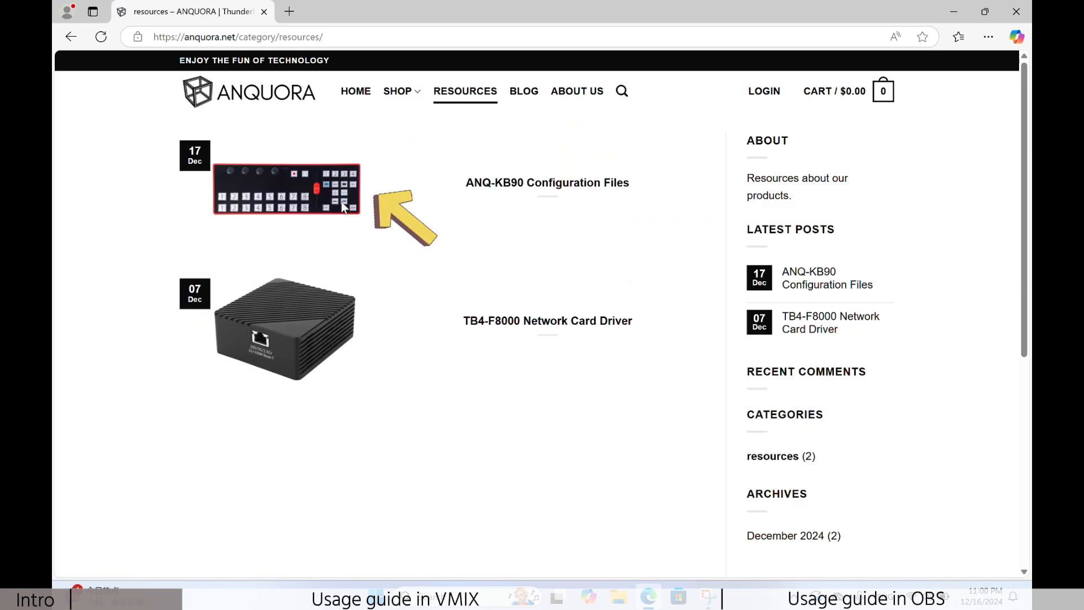
click(342, 206)
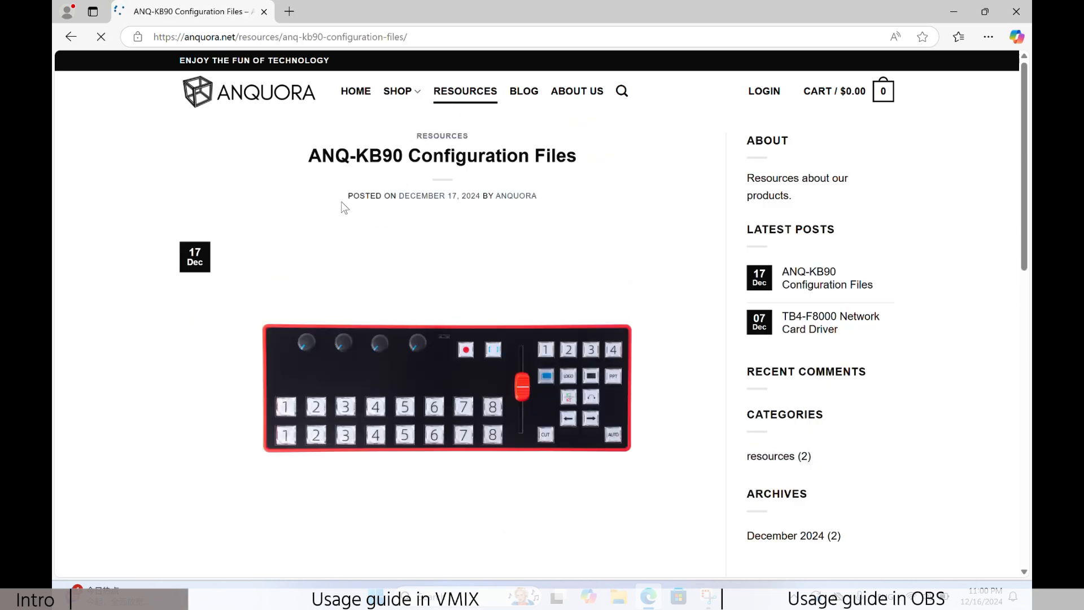
scroll(518, 369, down, 5)
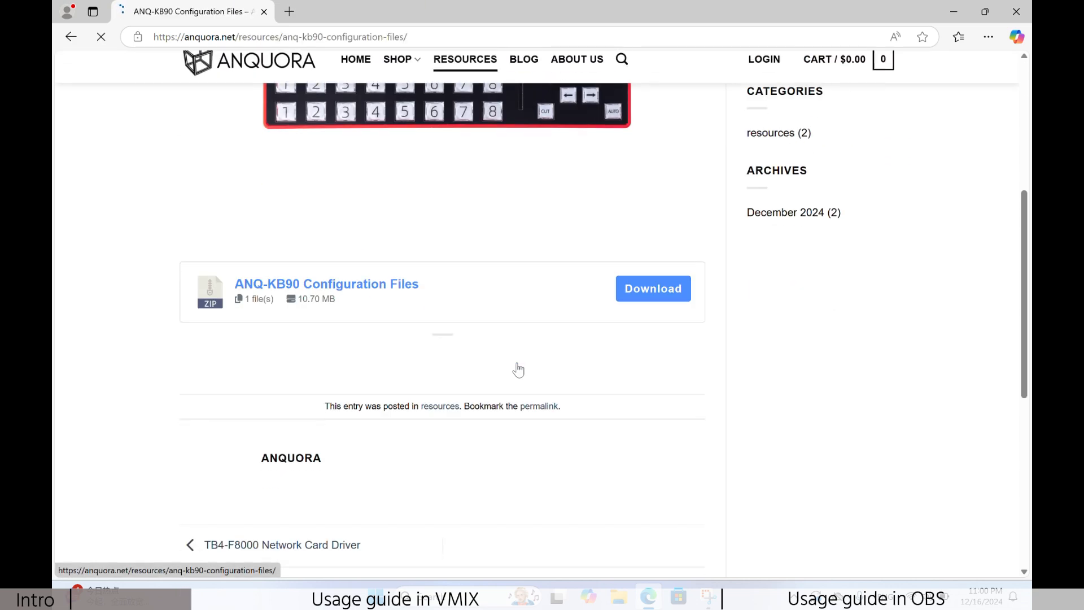
click(642, 295)
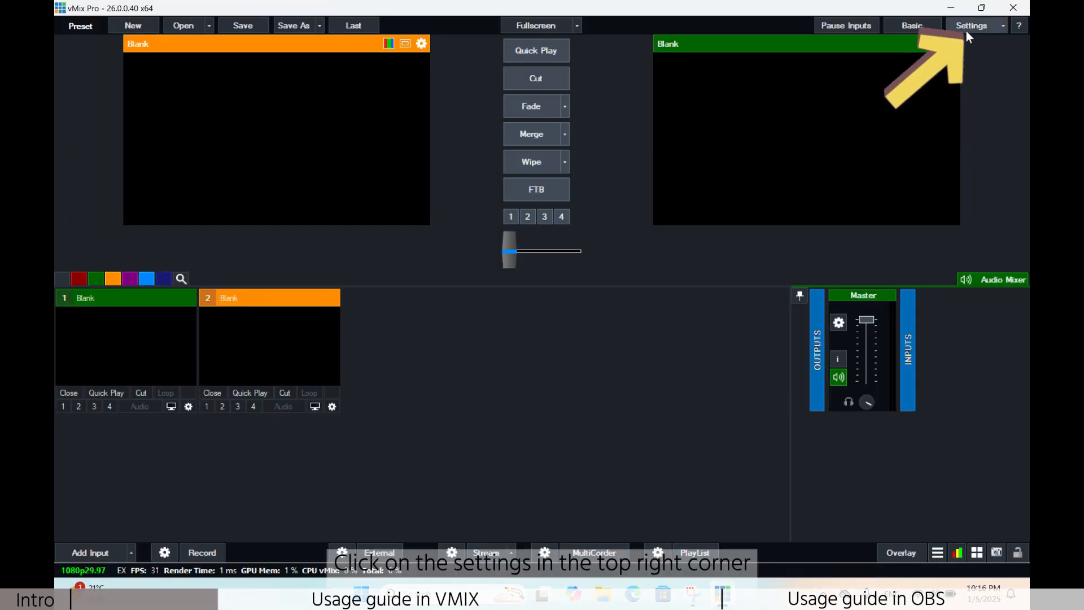
Step: In vMix, enable the Wikingoo Midi keyboard as a MIDI device for shortcuts and save the settings
click(966, 29)
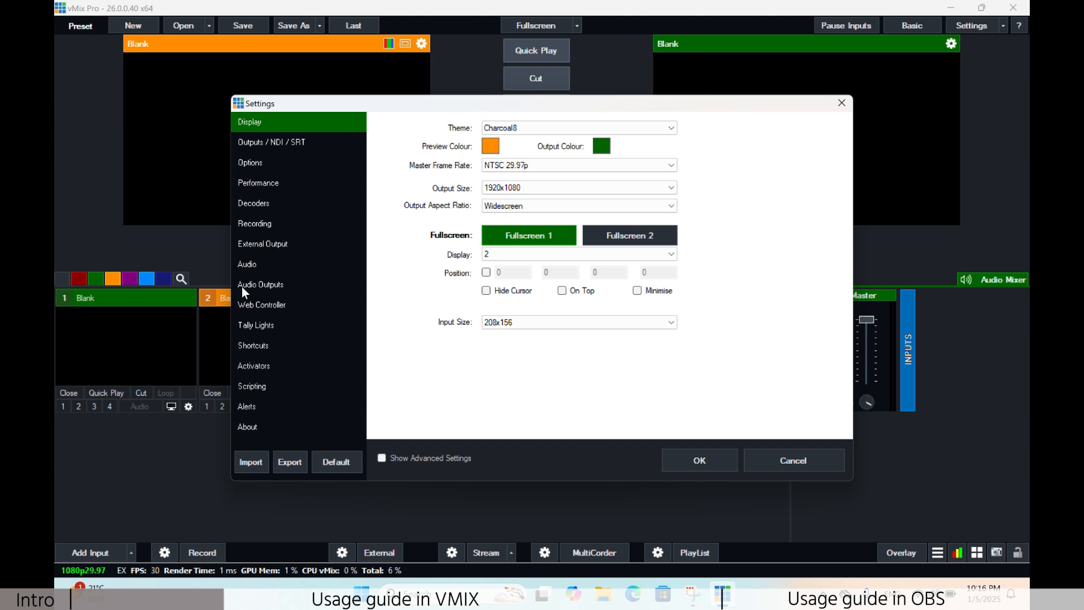
click(263, 348)
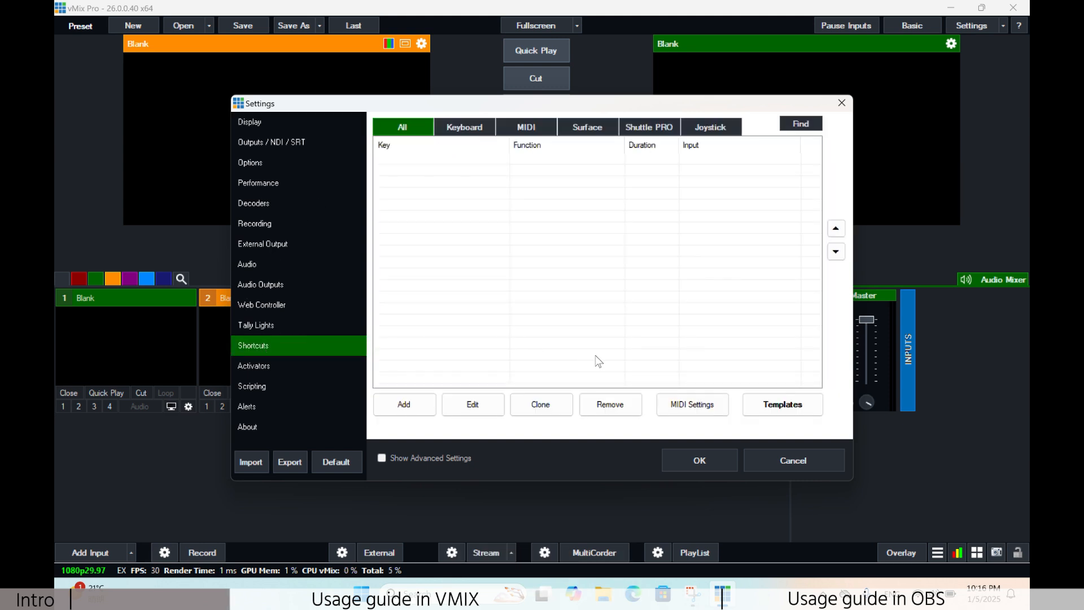
click(685, 411)
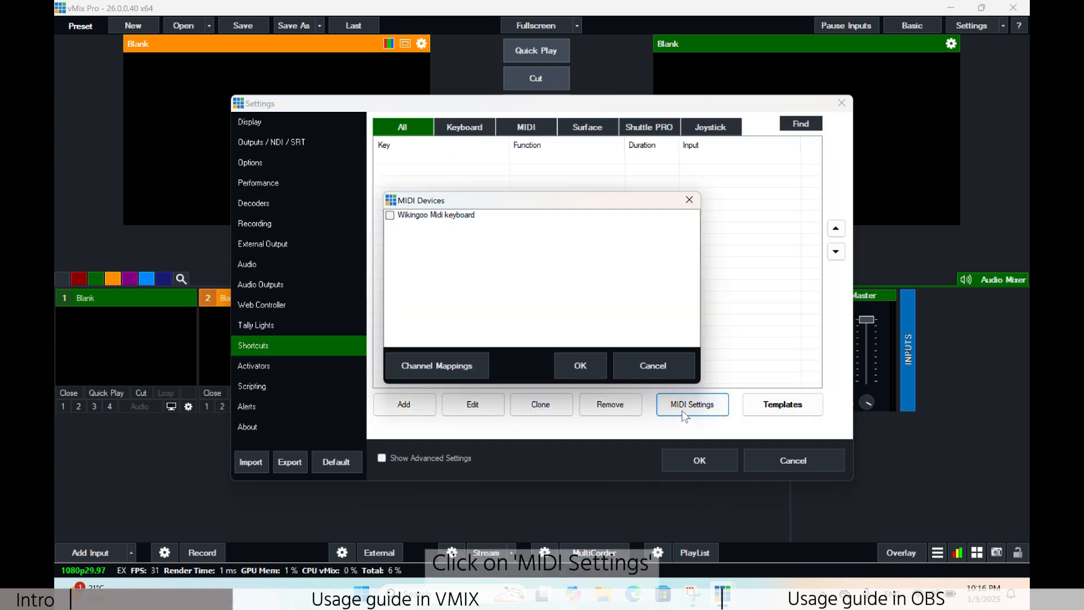
click(389, 215)
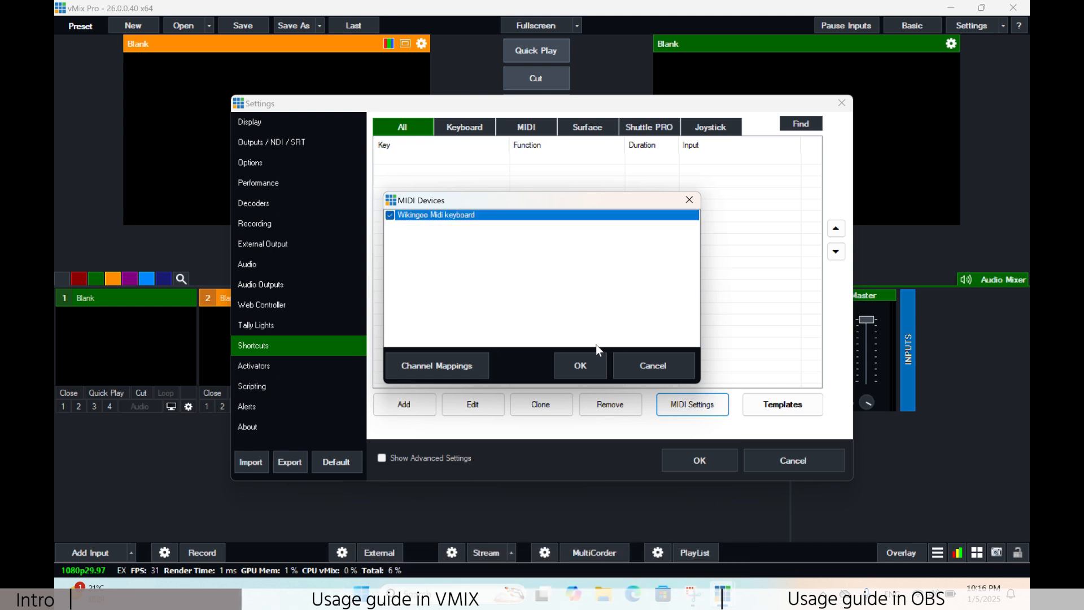
click(587, 367)
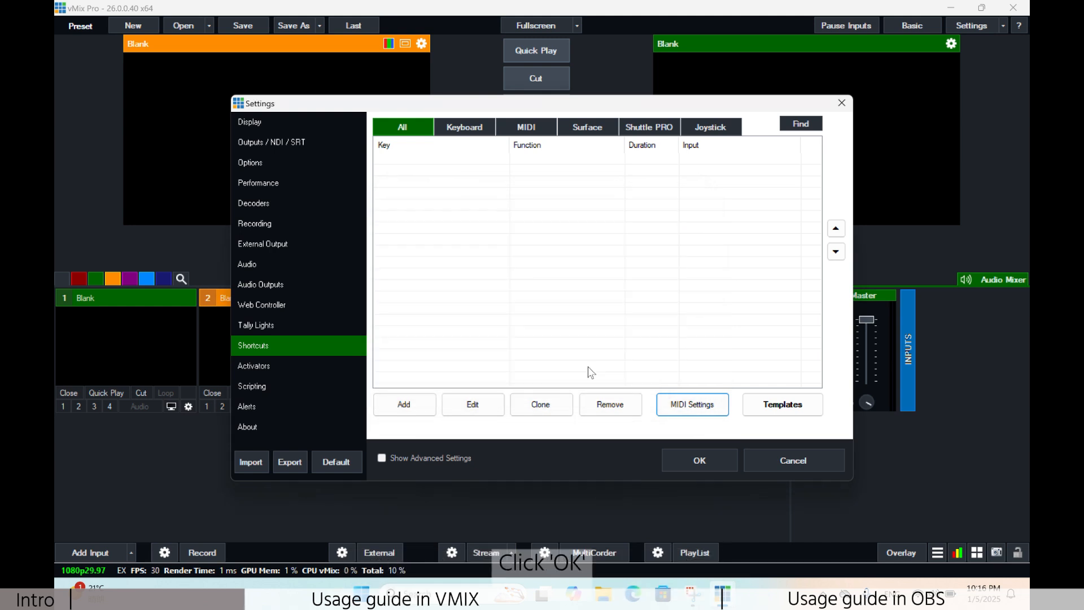
click(693, 460)
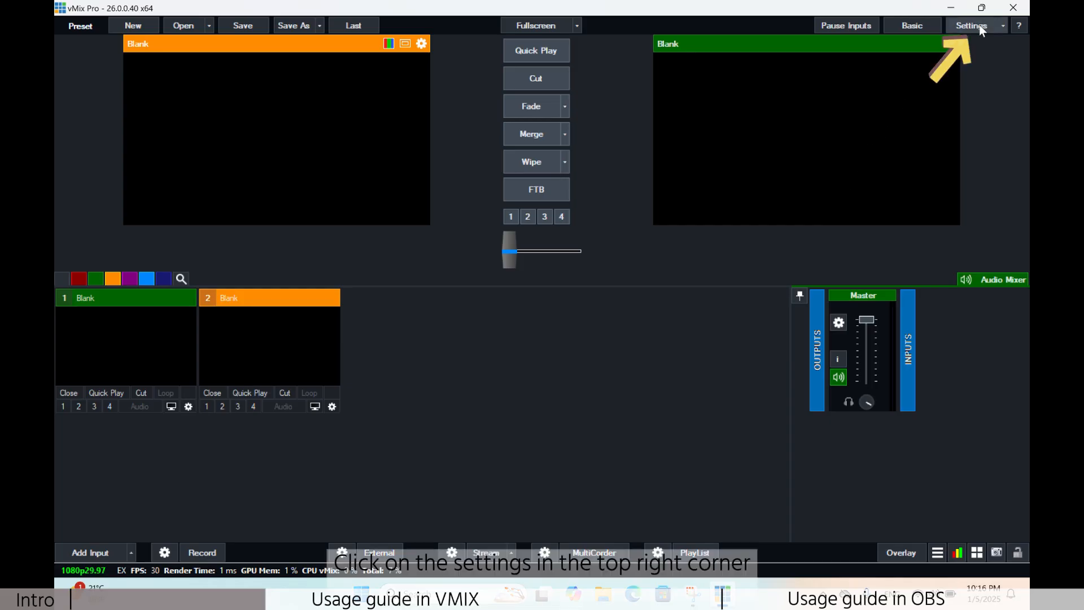
Step: Import the shortcut configuration file 2024_keyboard.config from the Desktop and restart vMix to apply it
click(980, 26)
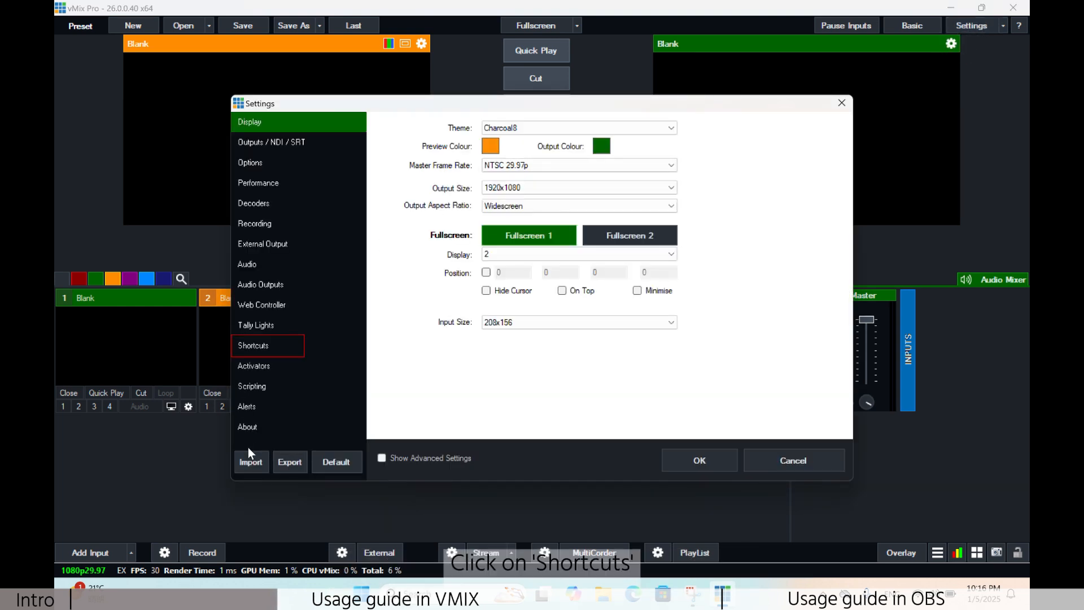
click(252, 346)
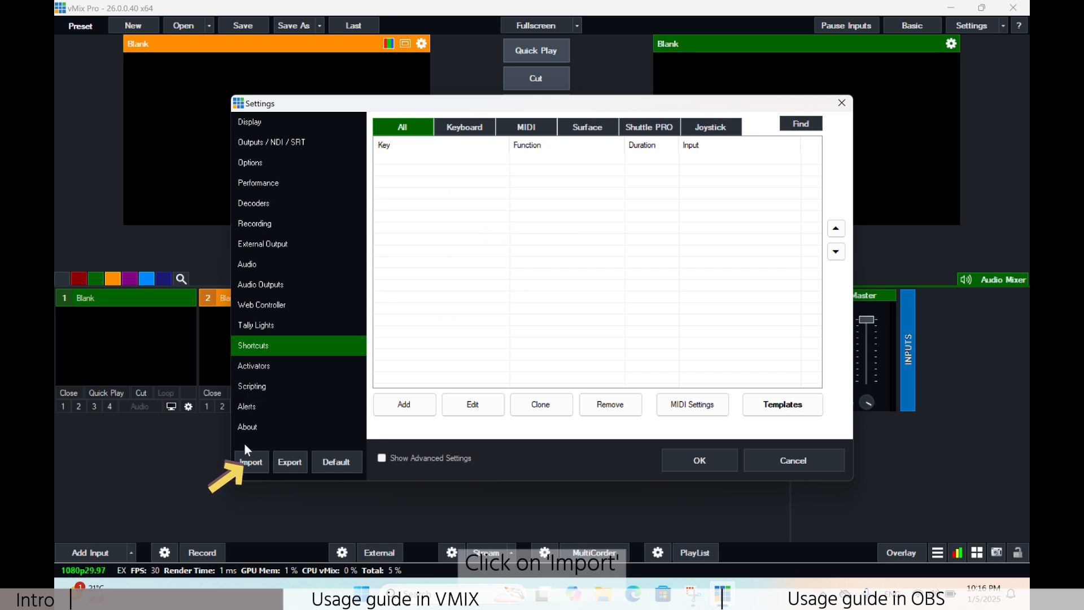
click(251, 463)
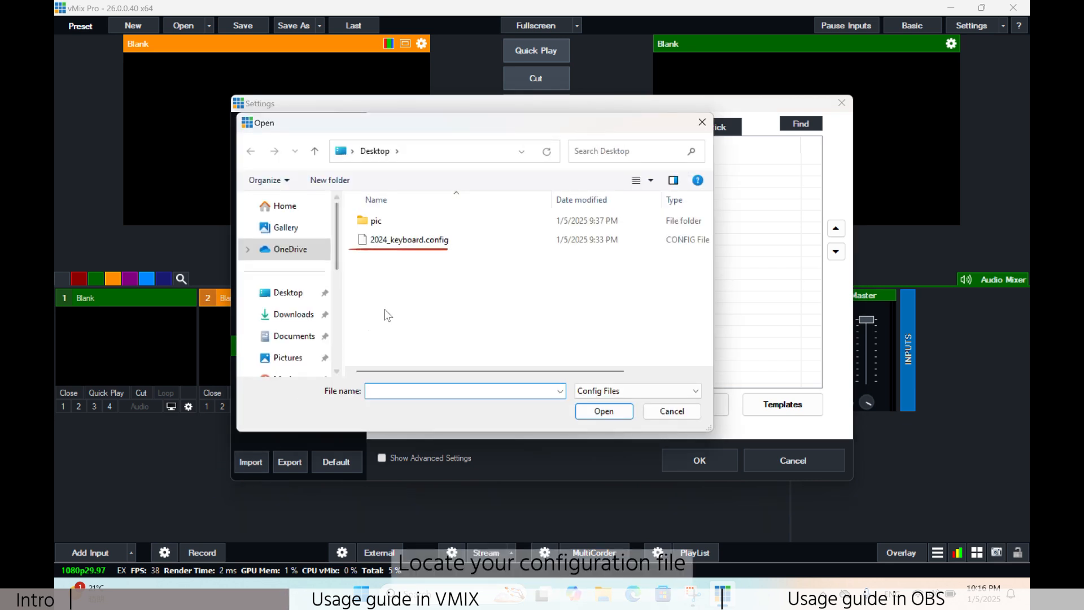
click(521, 245)
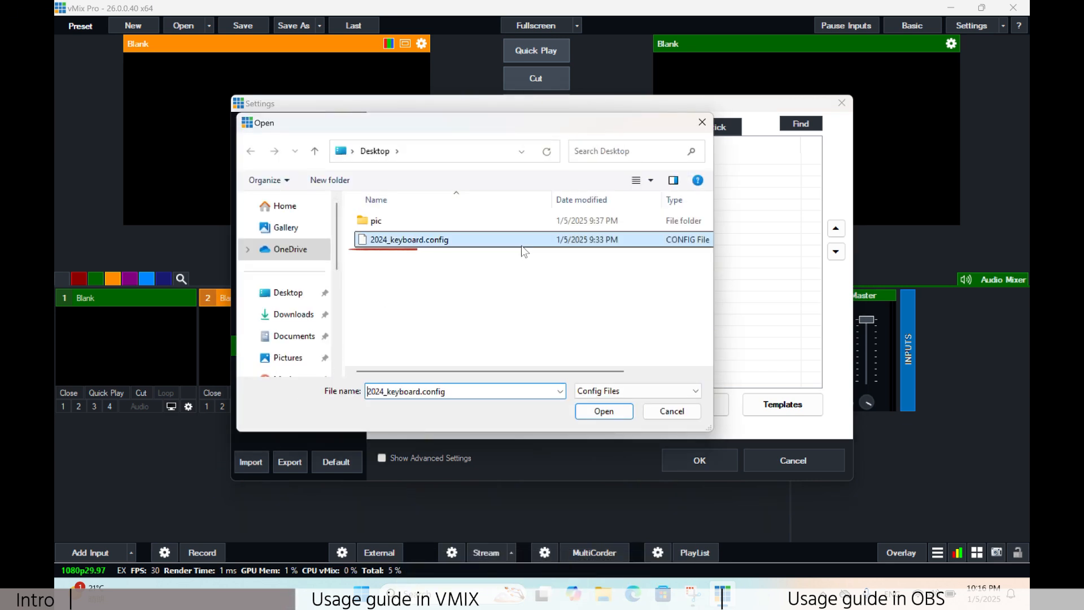
click(603, 411)
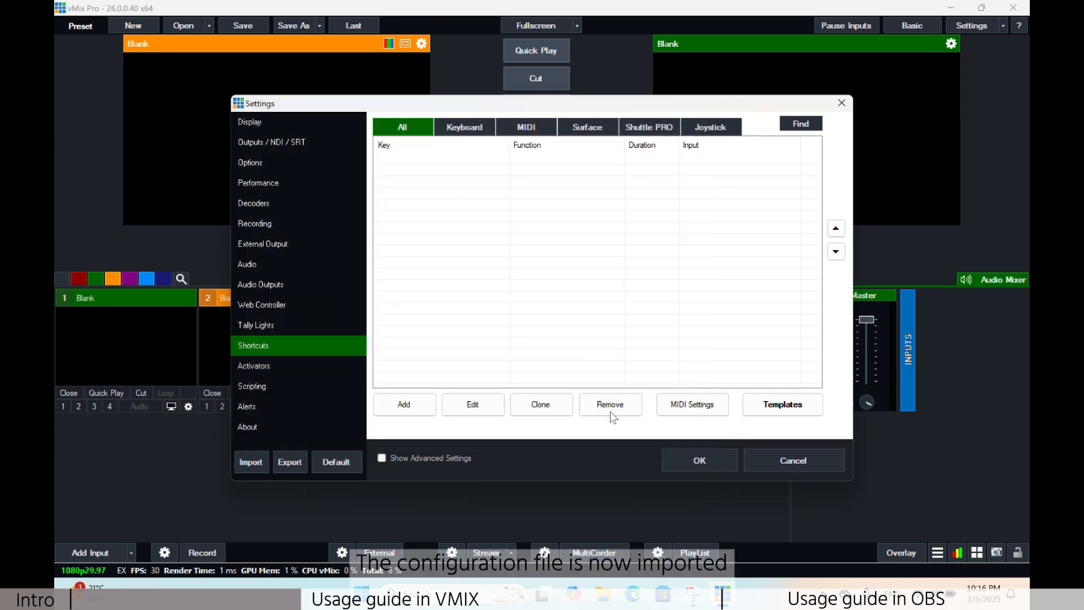
click(690, 460)
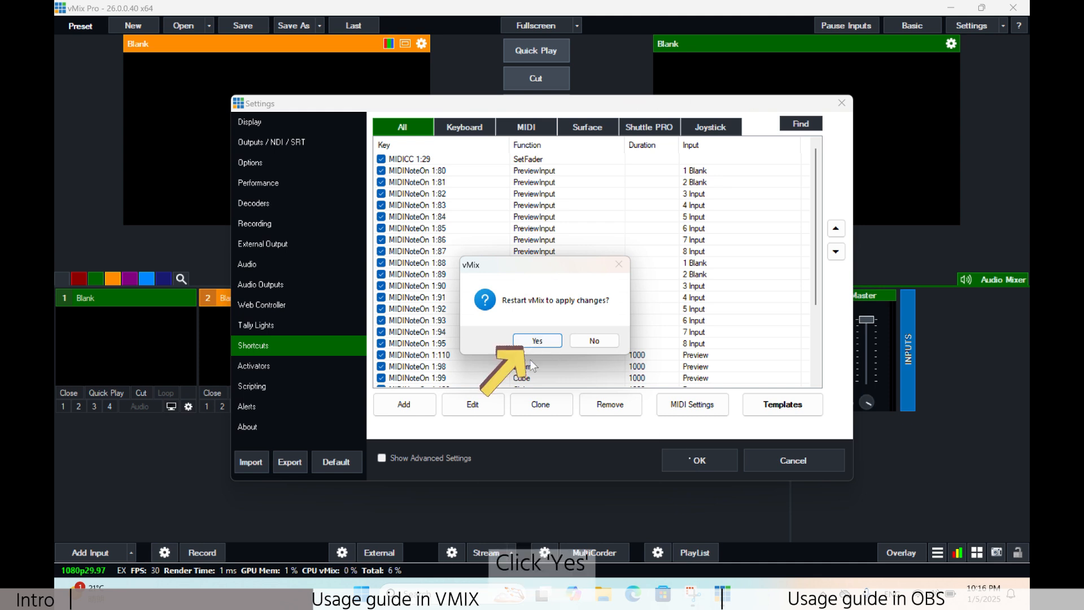
click(530, 341)
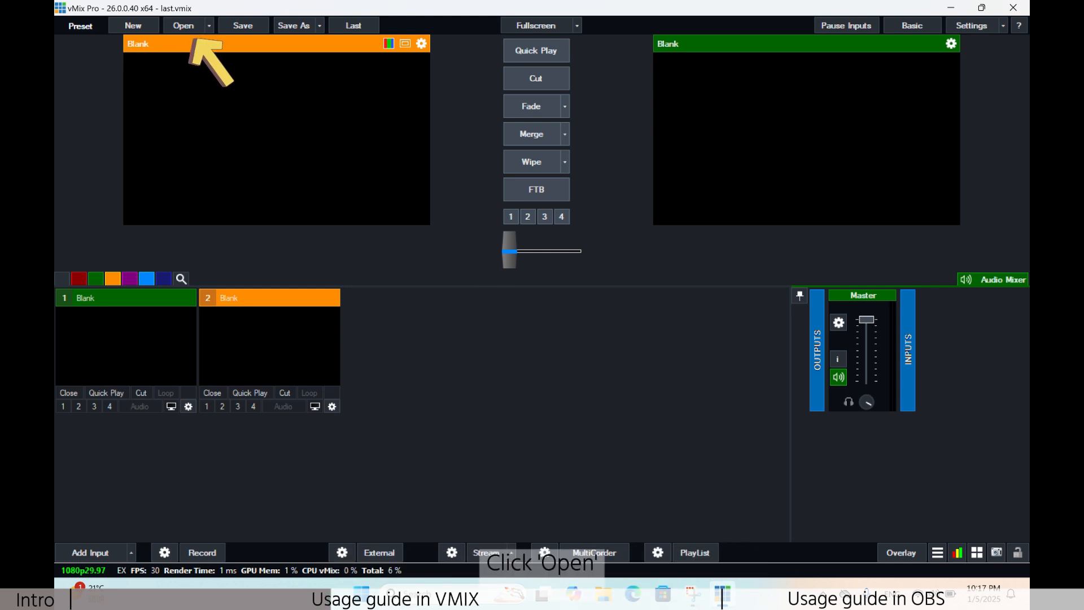
Step: Open the Temp_test preset from the Desktop's pic folder with all its listed images and audio
click(188, 26)
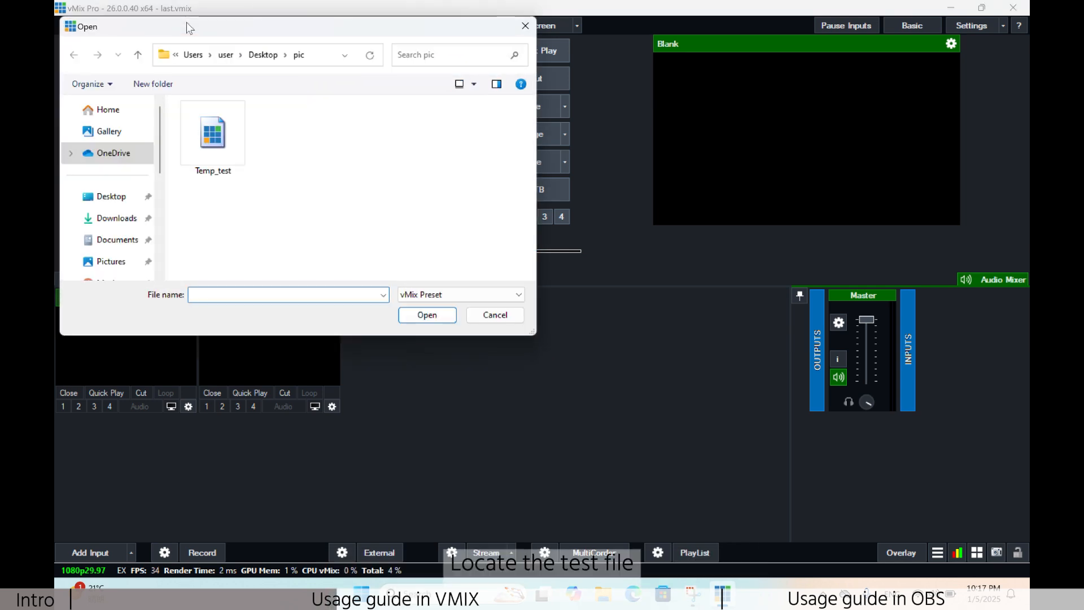
click(237, 149)
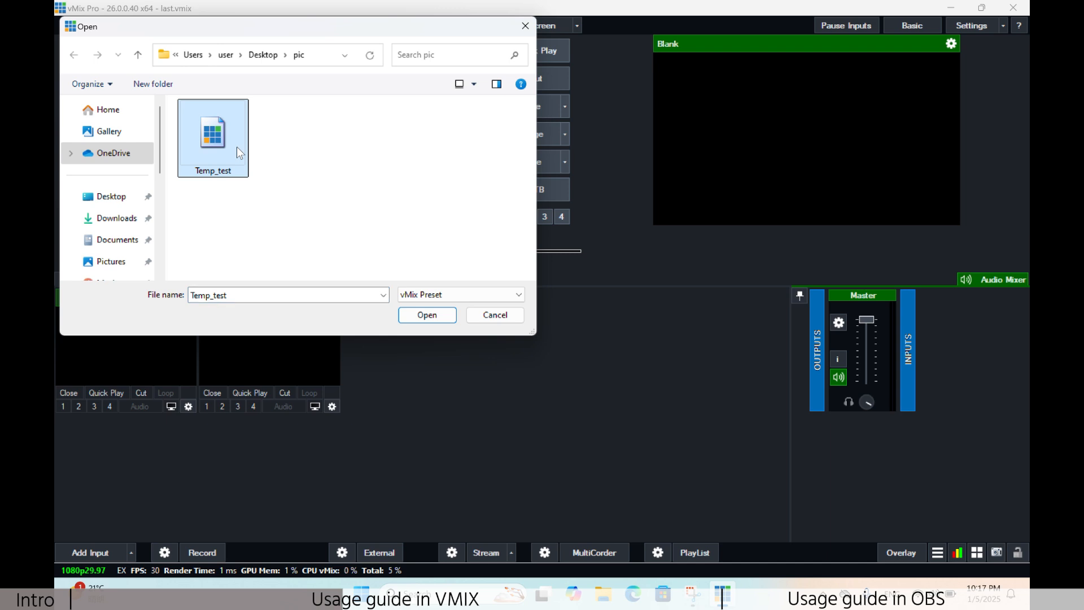
click(435, 318)
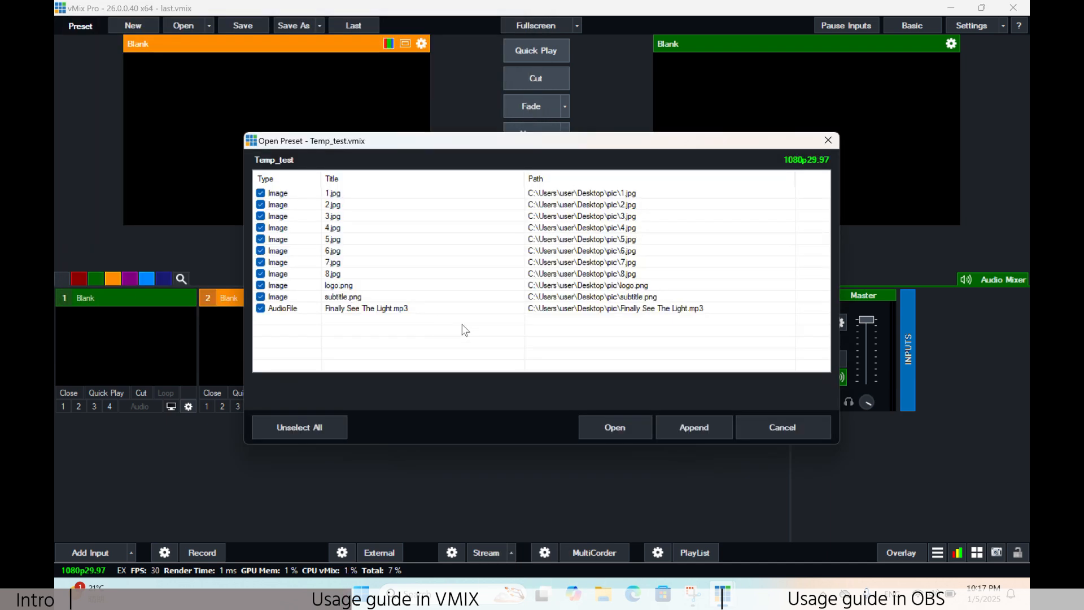
click(609, 425)
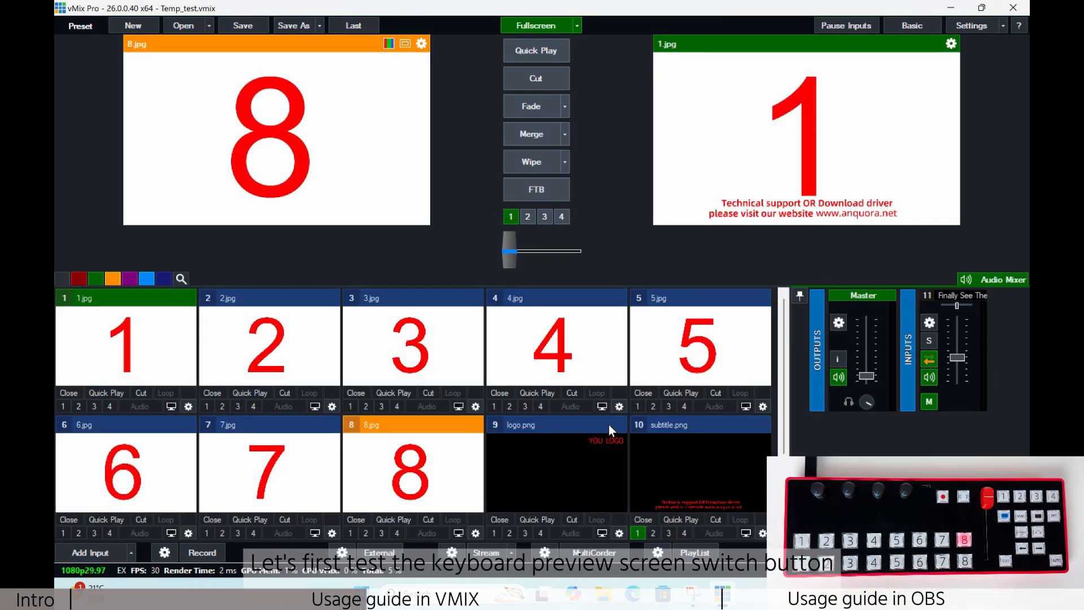
Step: Test the controller's preview row by switching the preview through inputs 7, 6, 5, 4, 3, 2 and 1
key(7)
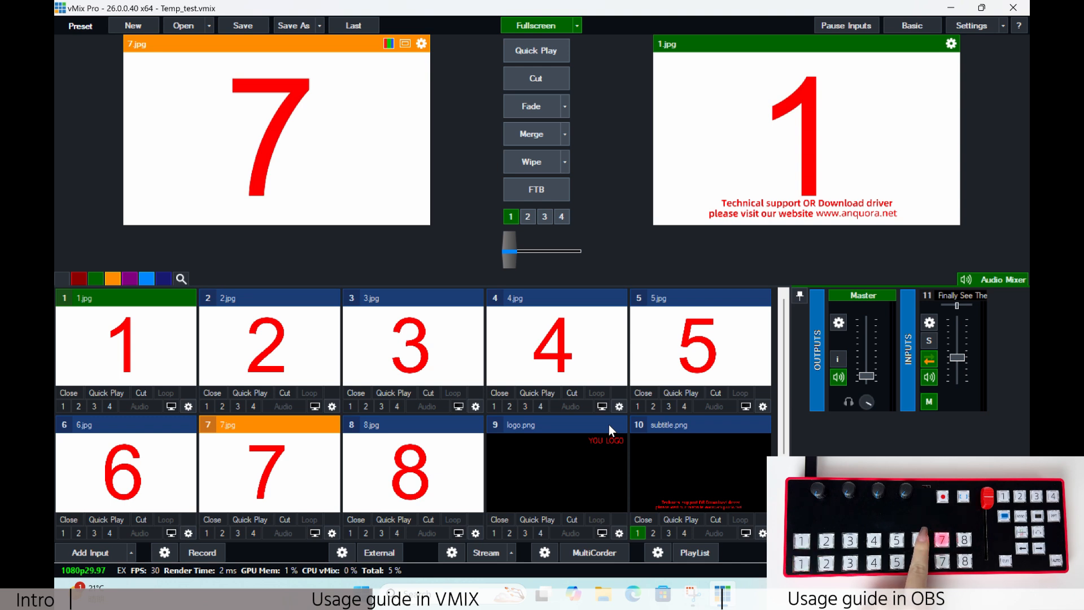
key(6)
key(5)
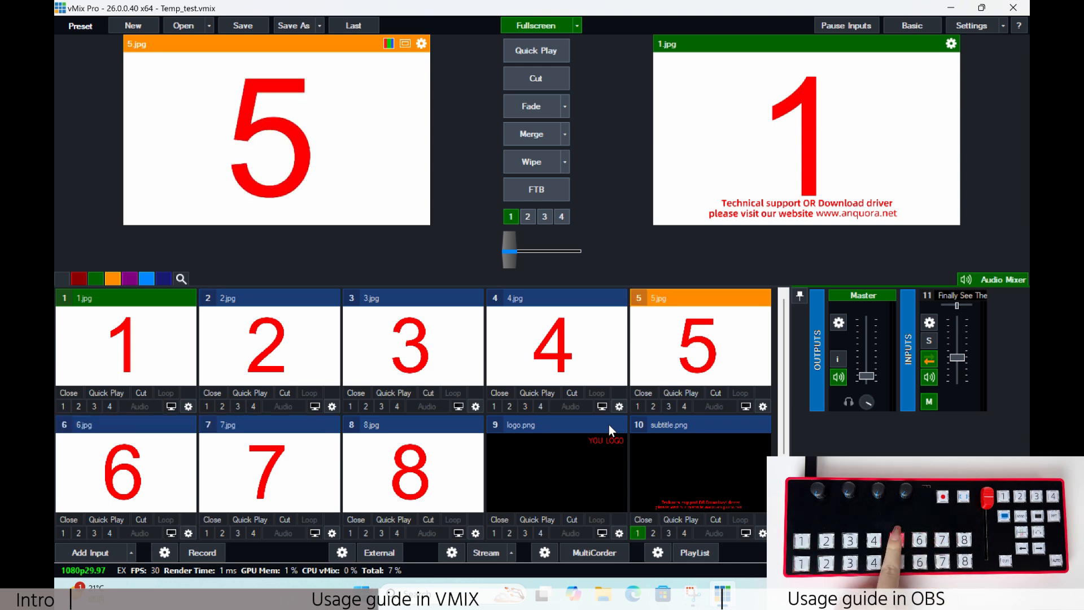
key(4)
key(3)
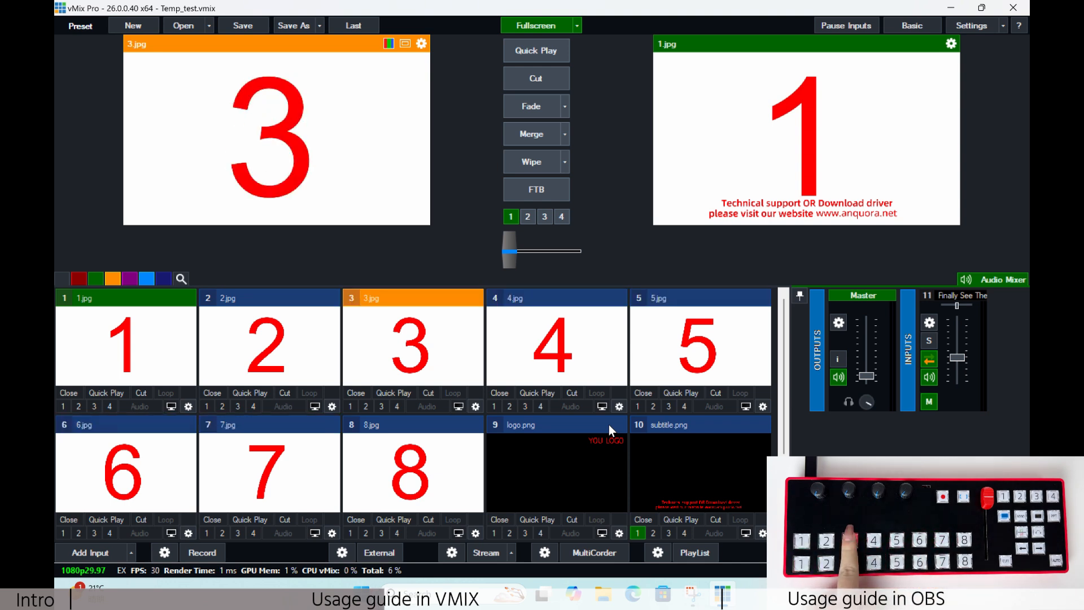
key(2)
key(1)
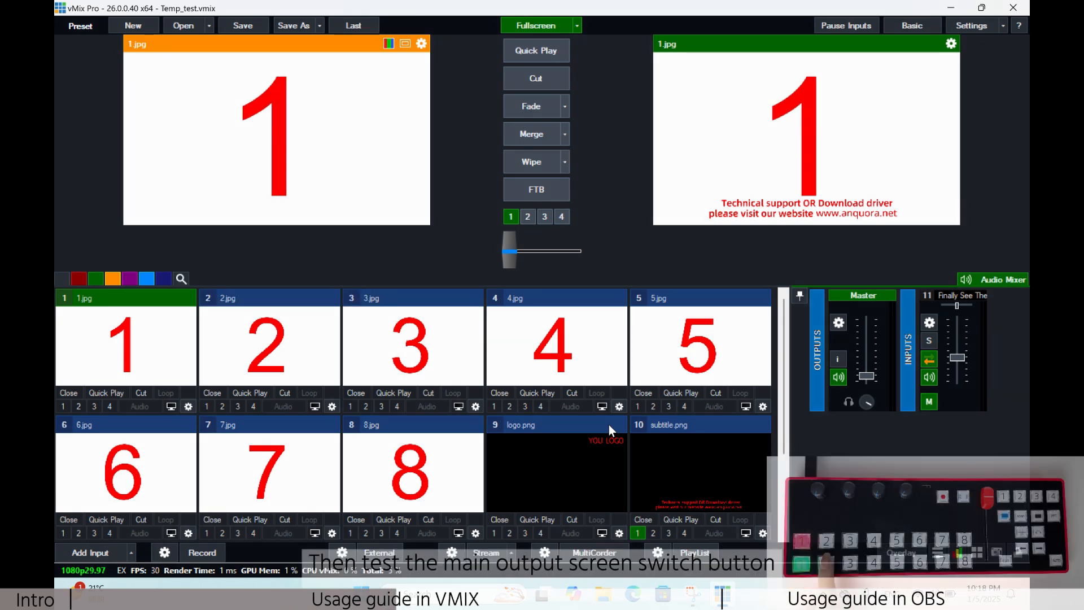
Step: Test the controller's main output row by switching the output through inputs 2 to 8 in order
key(2)
key(3)
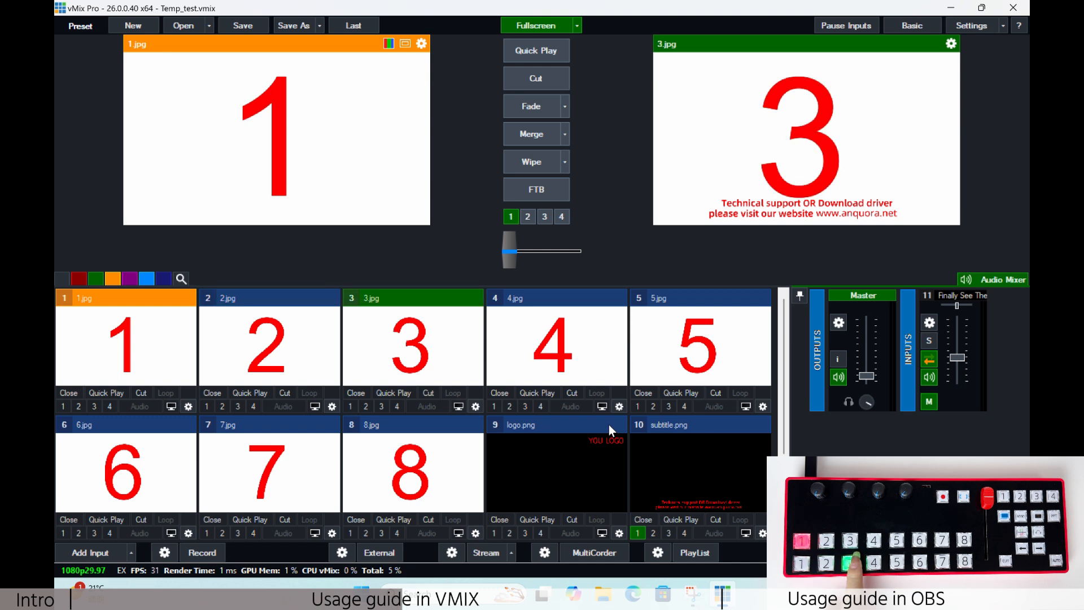
key(4)
key(5)
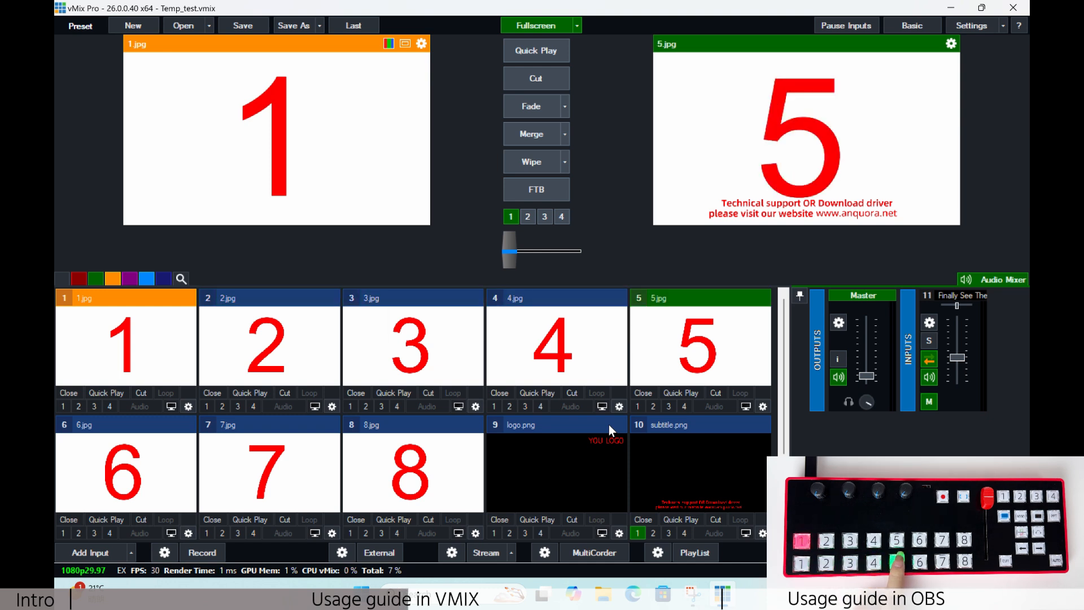
key(6)
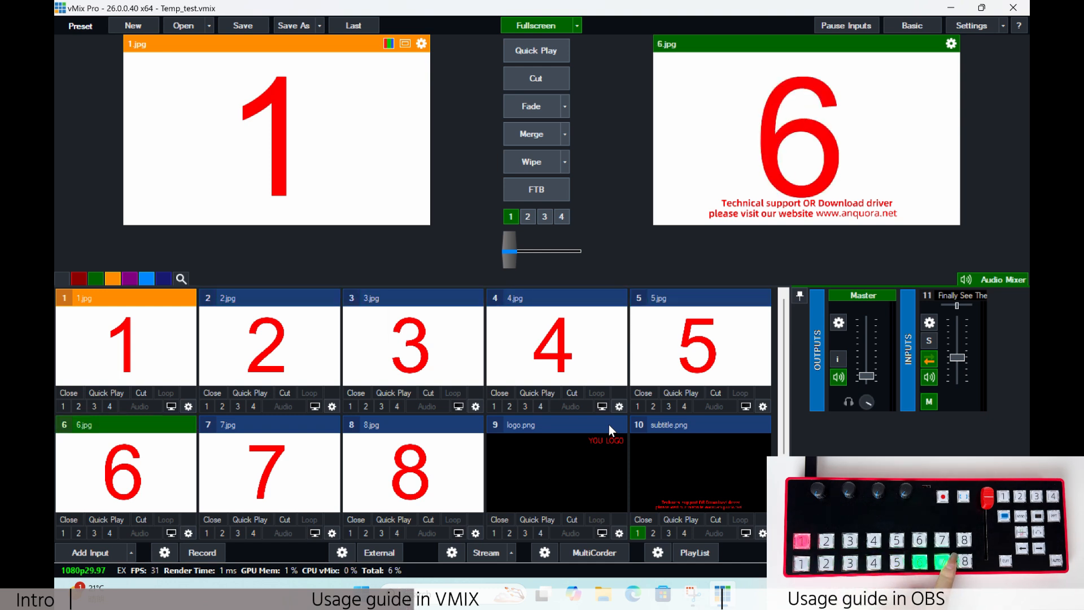
key(7)
key(8)
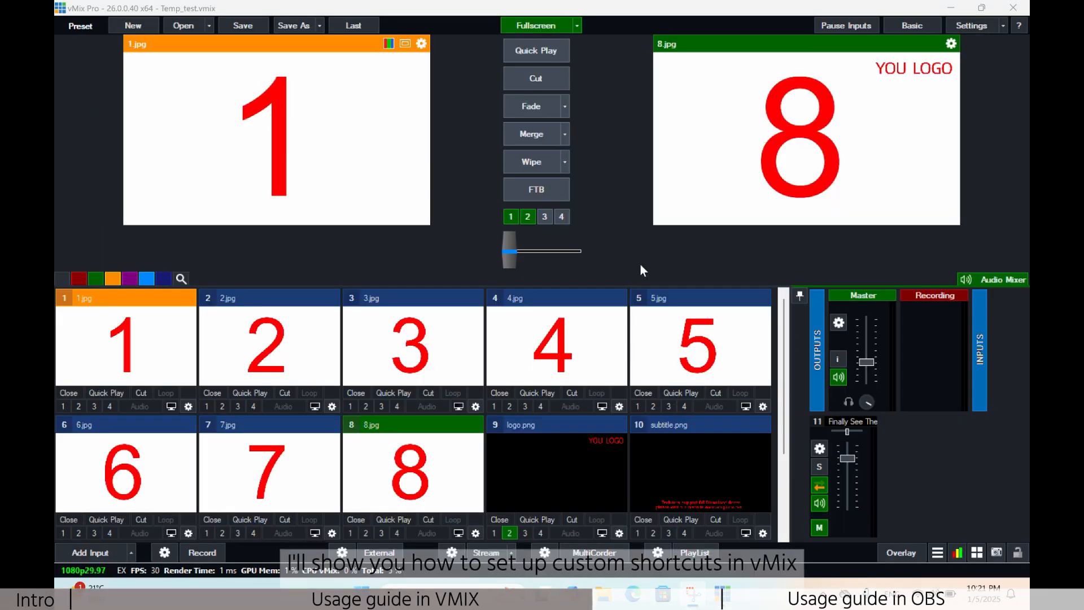
Step: Add a new shortcut and assign it the detected controller button, MIDINoteOn channel 1, note 104
click(987, 28)
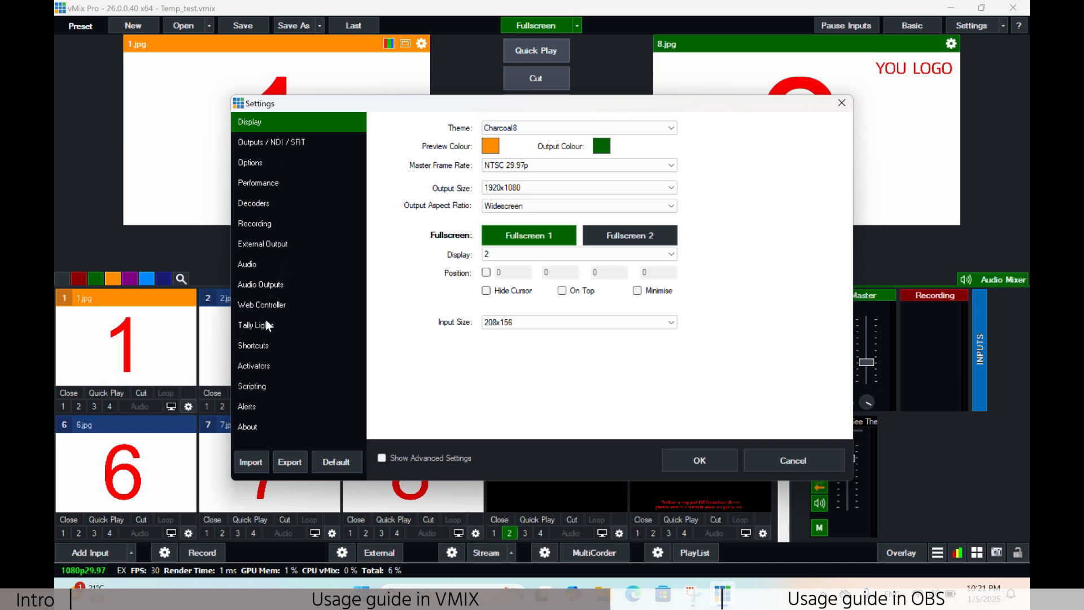
click(265, 343)
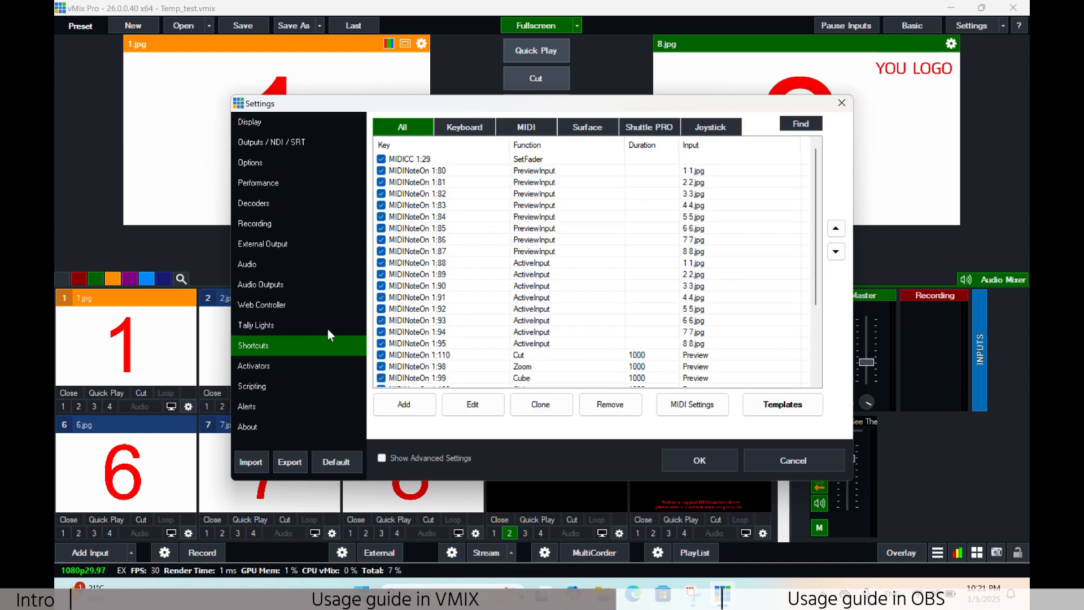
click(394, 410)
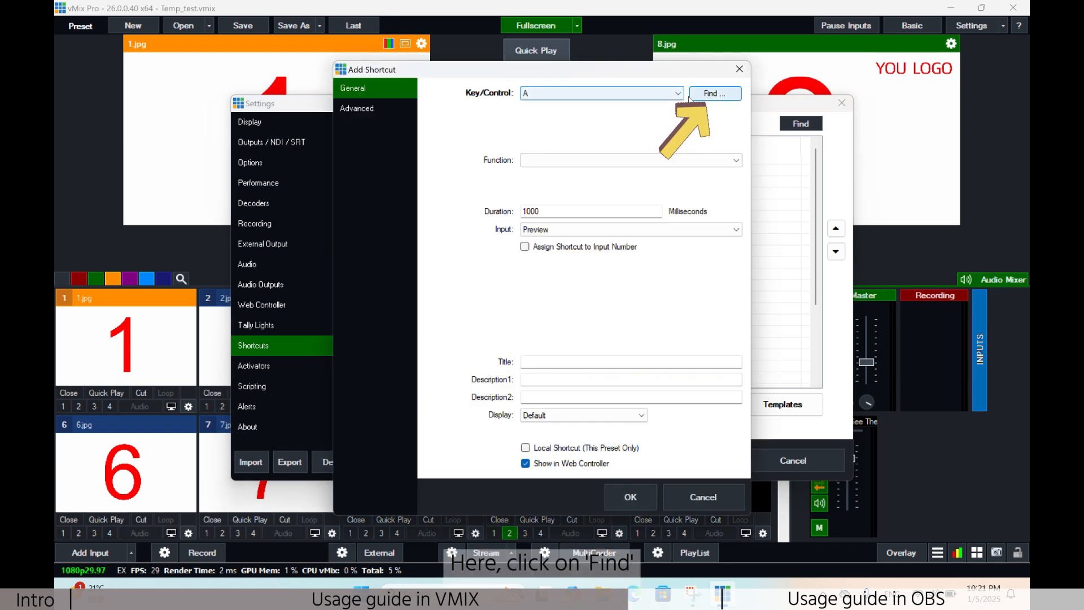
click(725, 96)
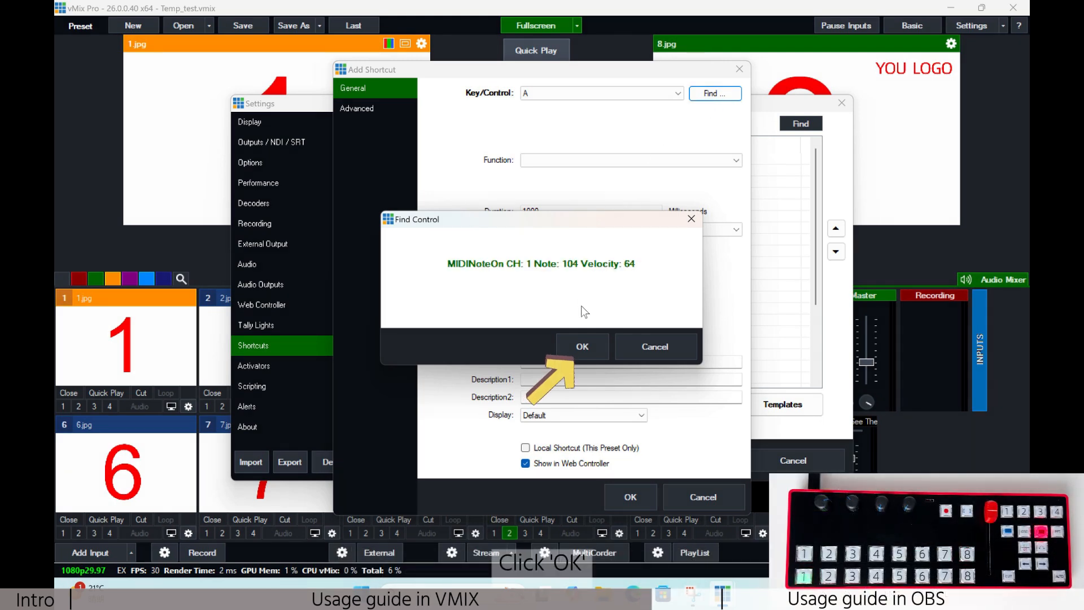
click(593, 348)
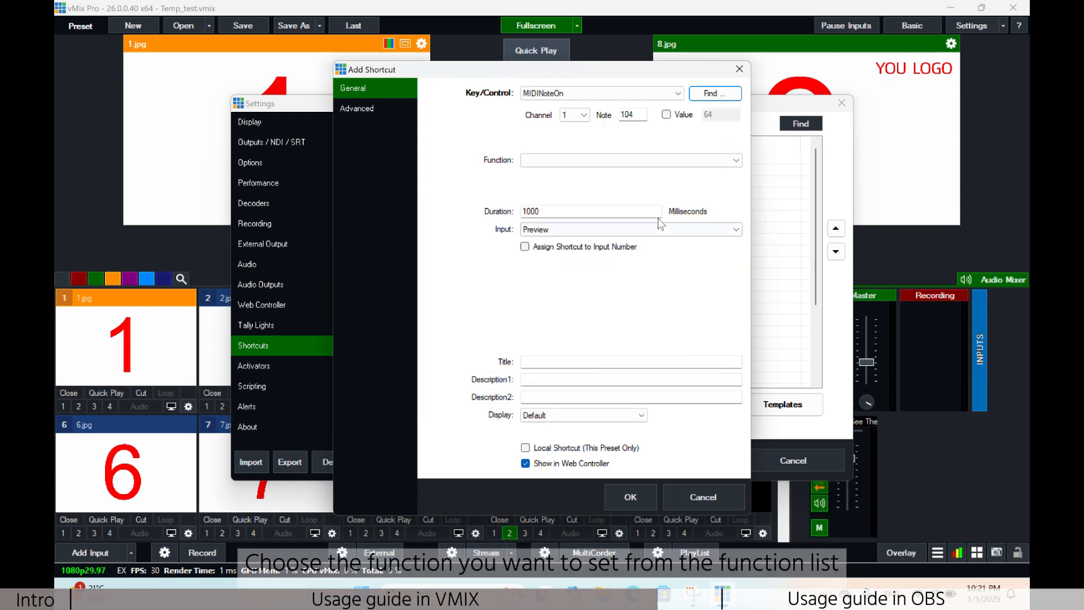
Step: Assign the Snapshot output function to the new MIDINoteOn 104 shortcut and save the settings
click(726, 164)
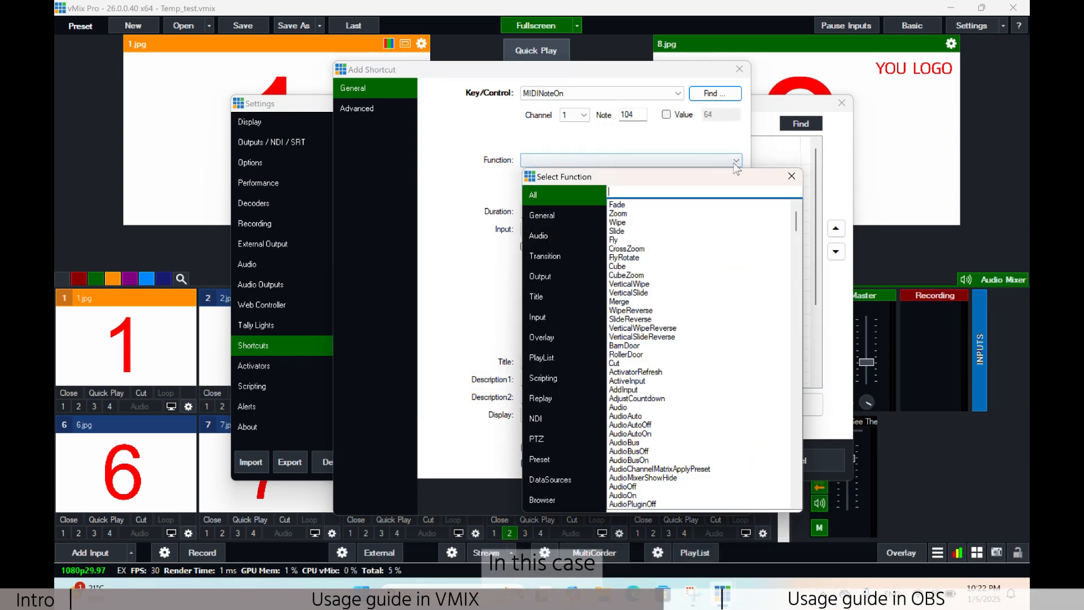
click(539, 278)
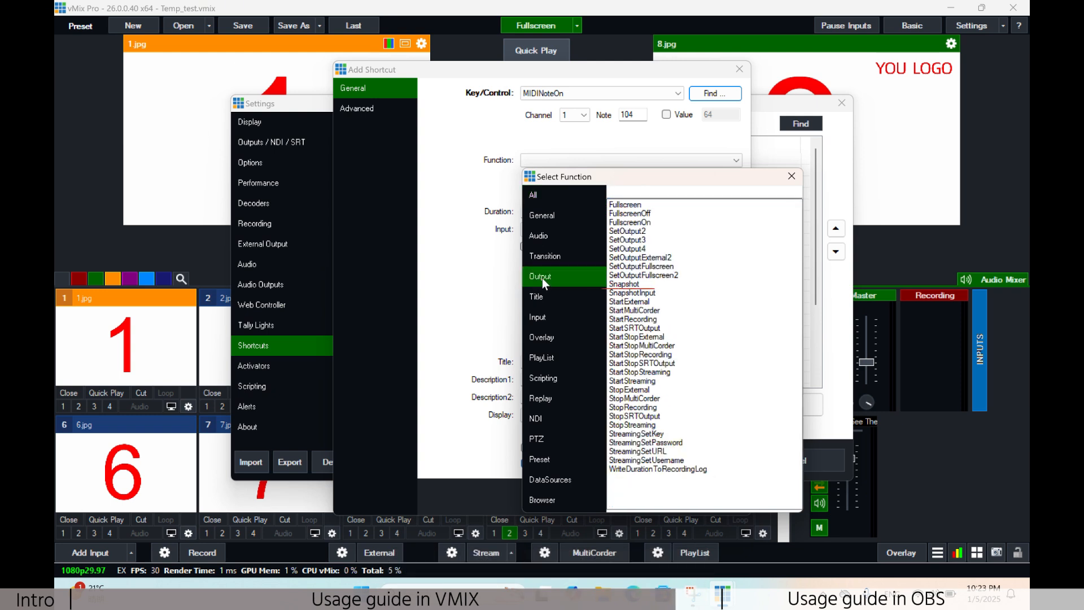
double_click(624, 284)
click(636, 489)
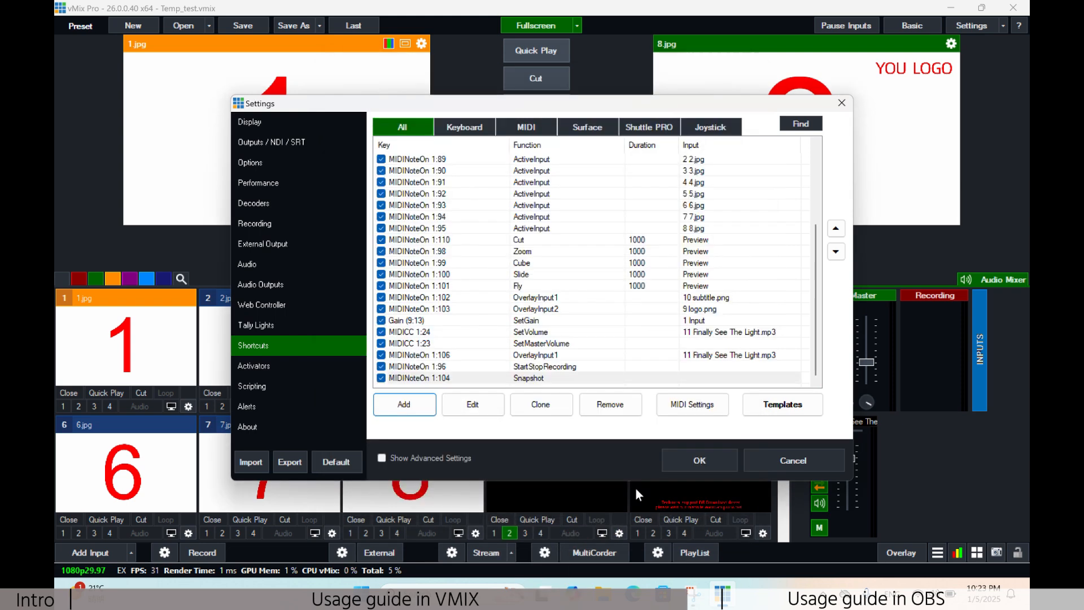
click(679, 464)
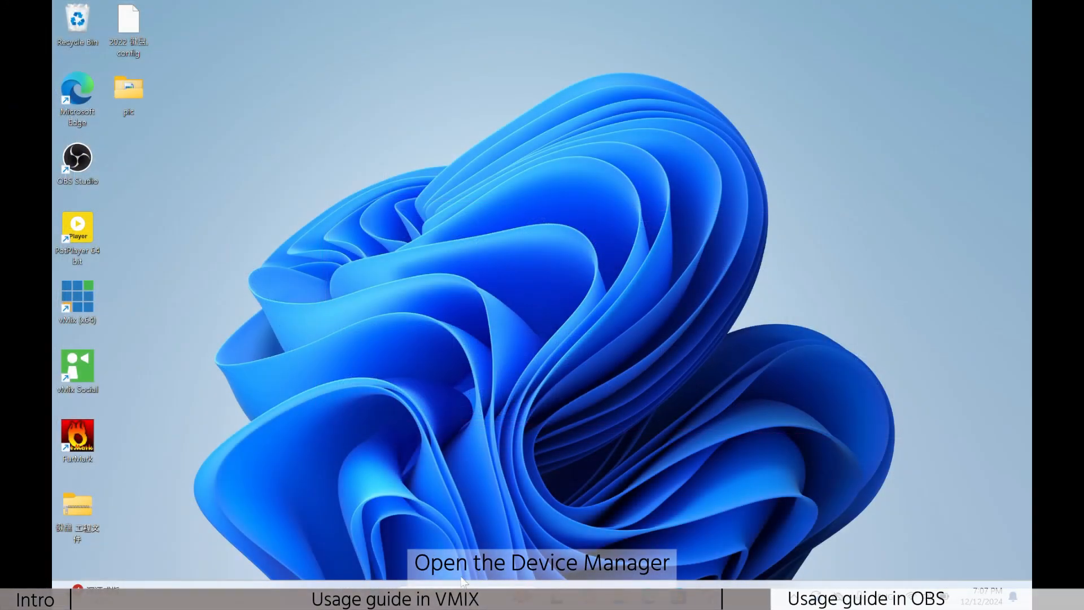
Step: Open the Windows Device Manager and check the HID Keyboard Device in the Keyboards category
key(super+s)
text(dev)
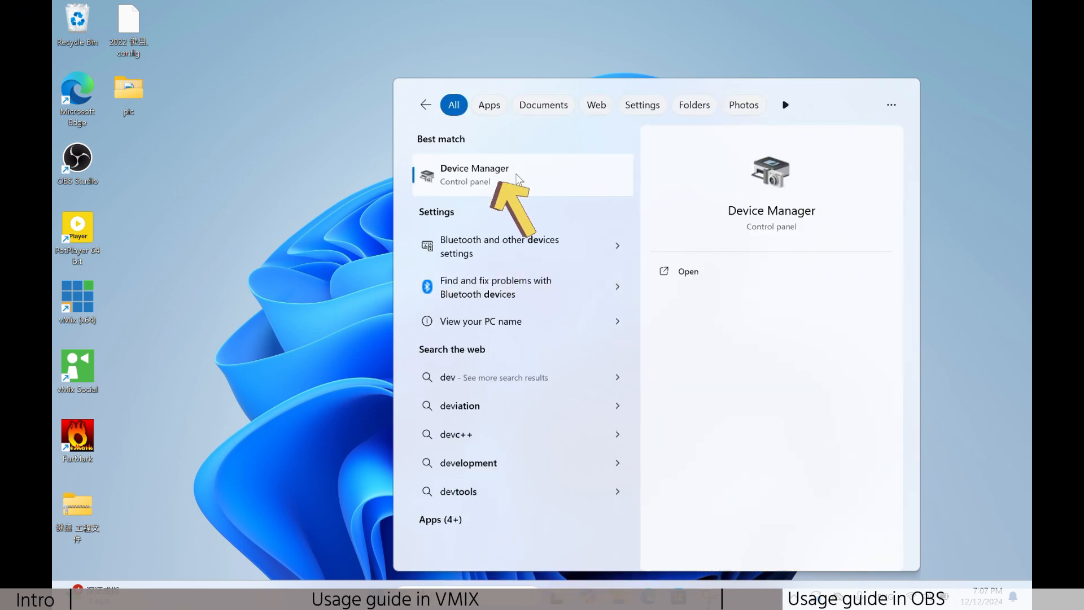
click(516, 178)
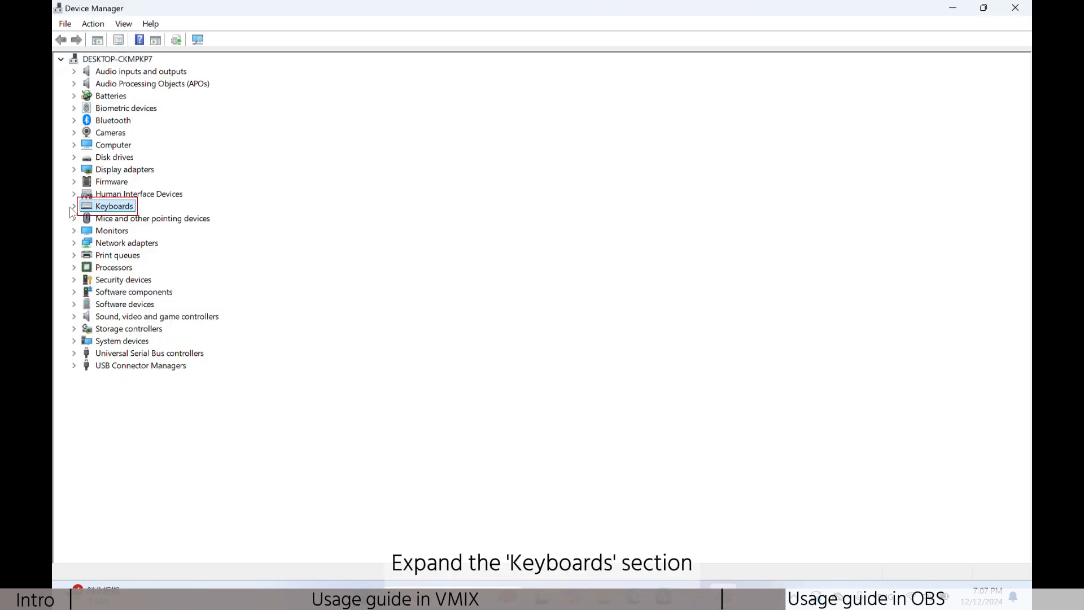
click(74, 206)
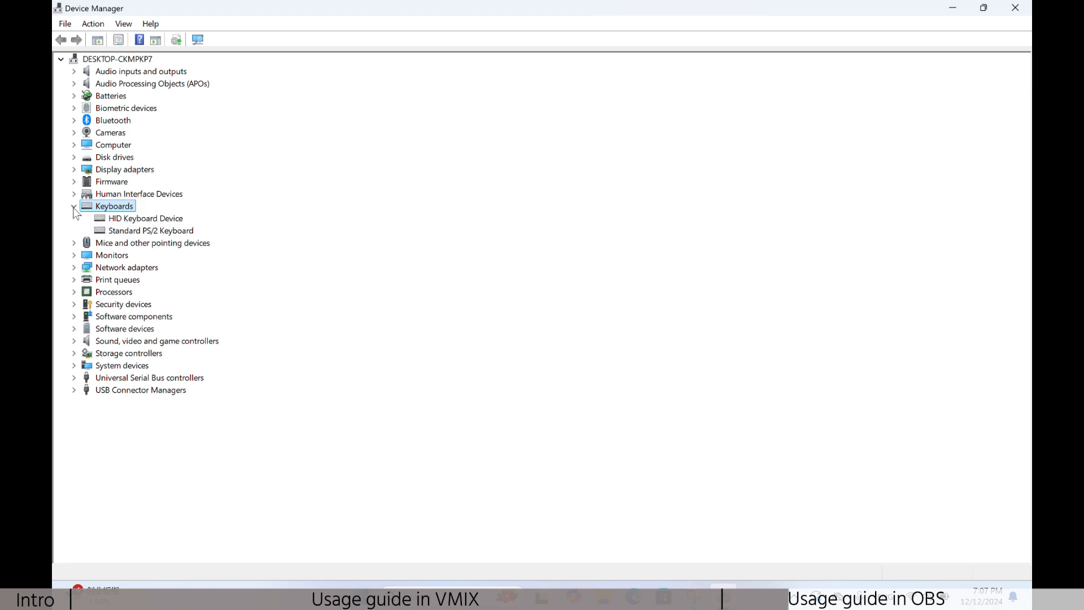
click(169, 219)
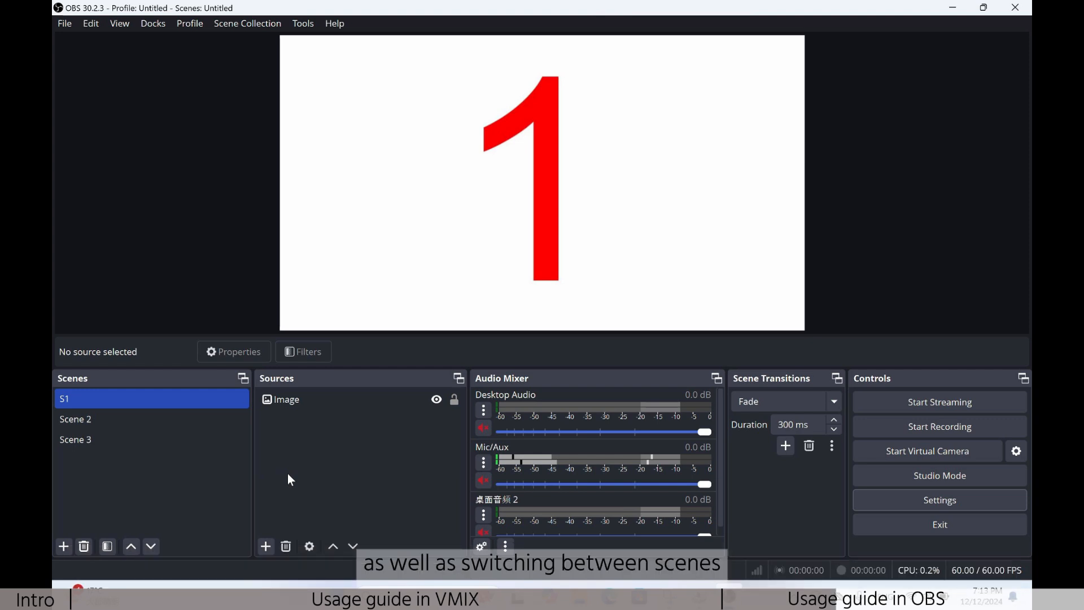
Step: In OBS Studio, set the Start Recording hotkey to Q and the Stop Recording hotkey to R
click(912, 500)
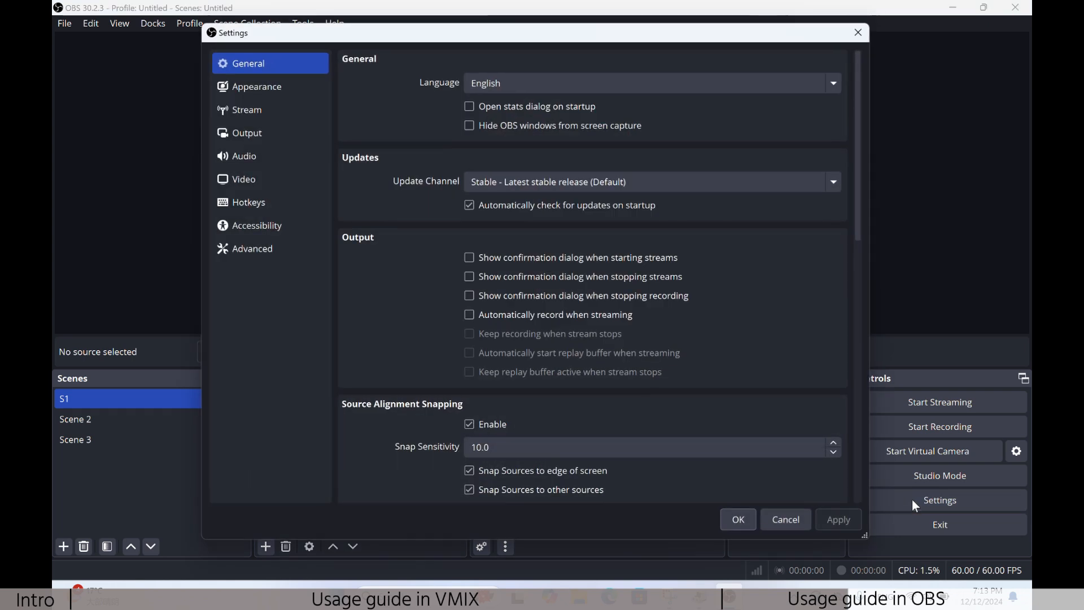
click(248, 207)
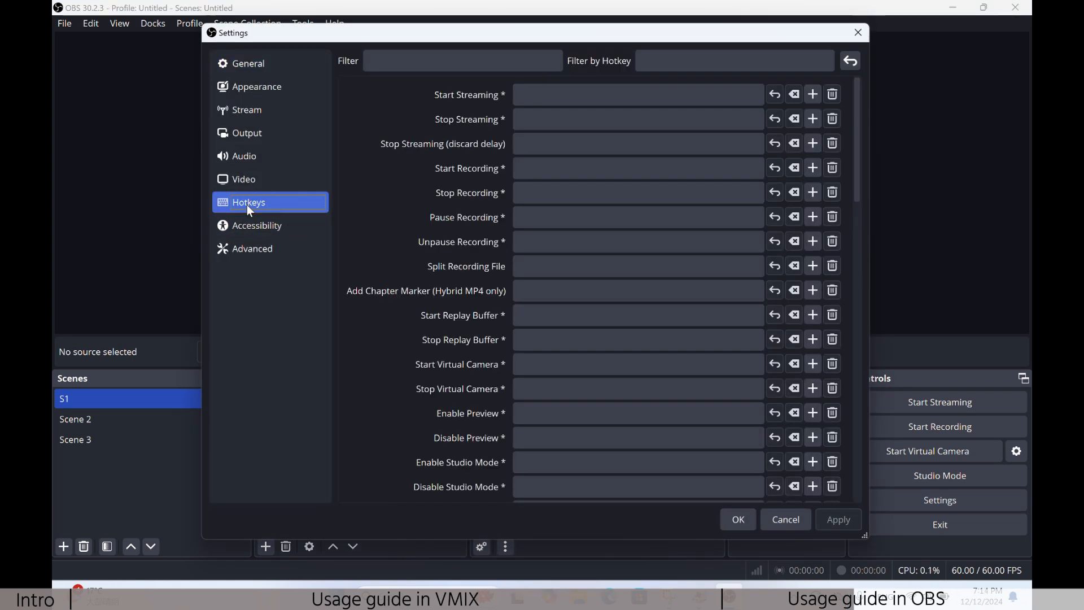
click(551, 174)
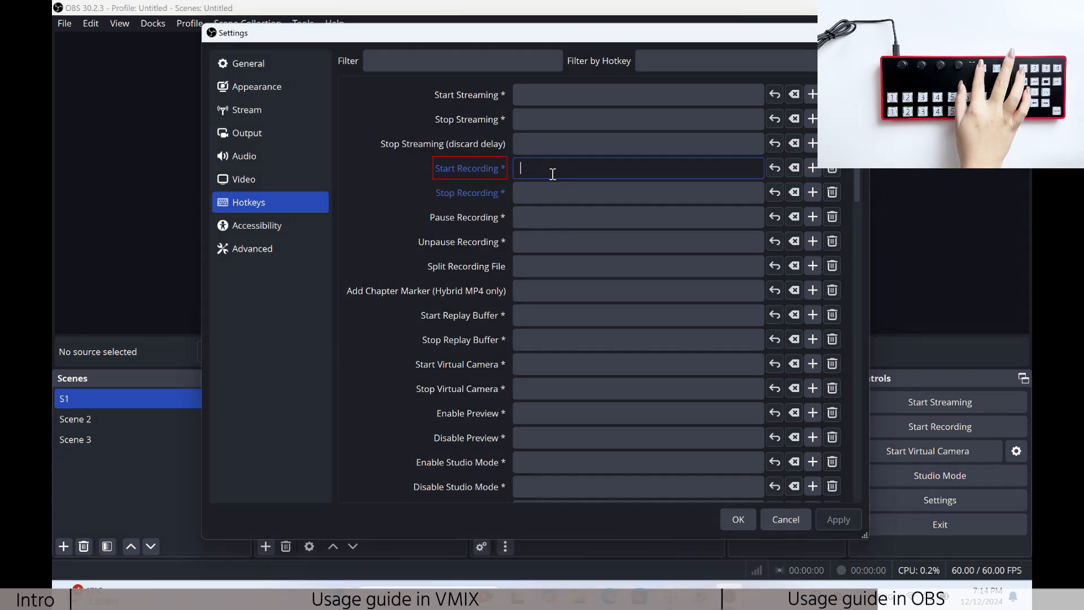
key(q)
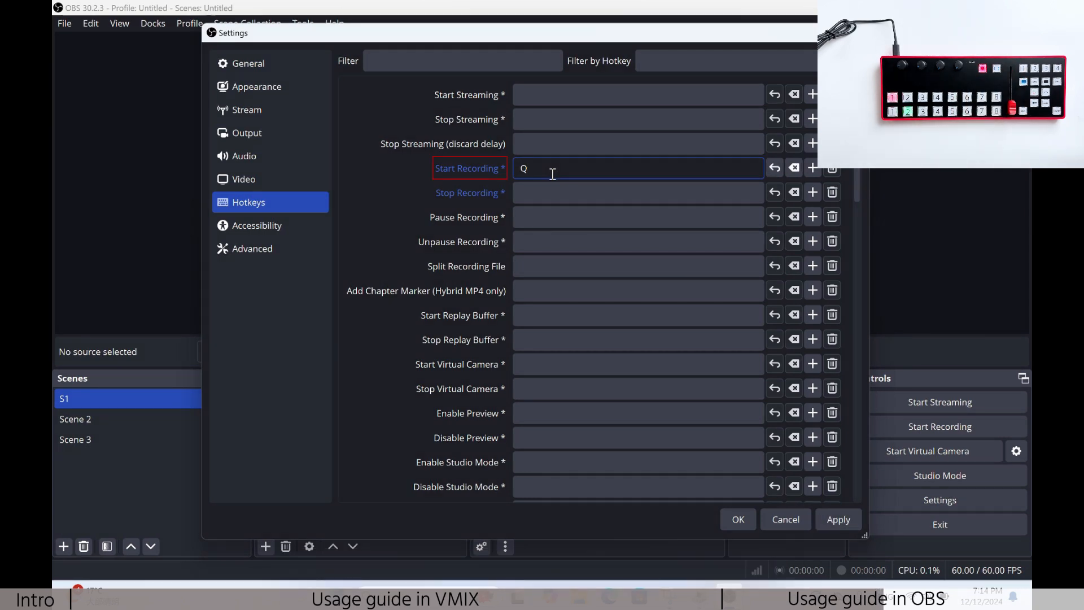
click(547, 192)
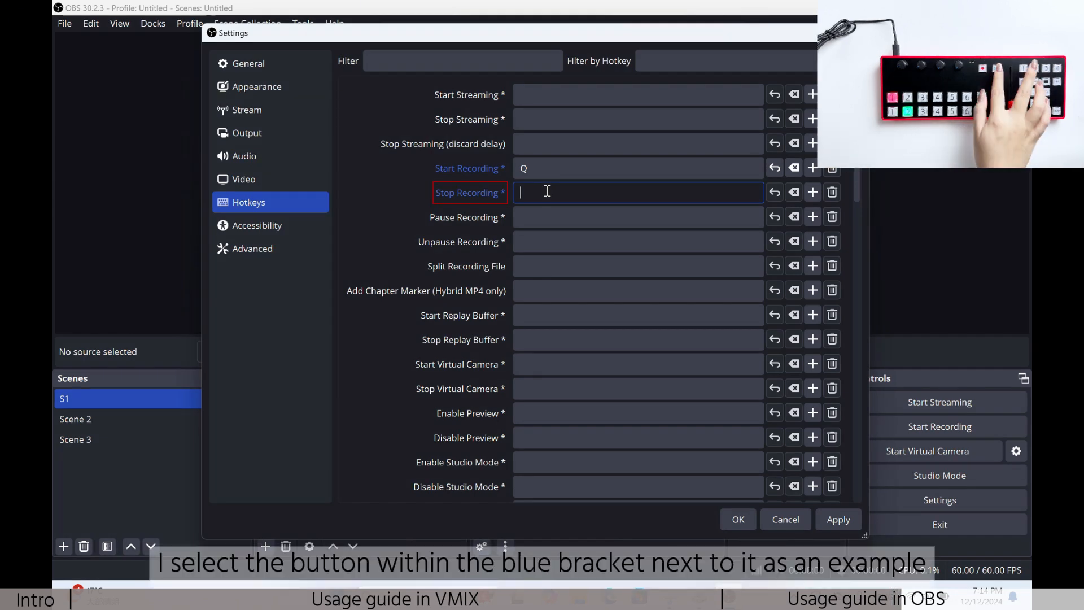
key(r)
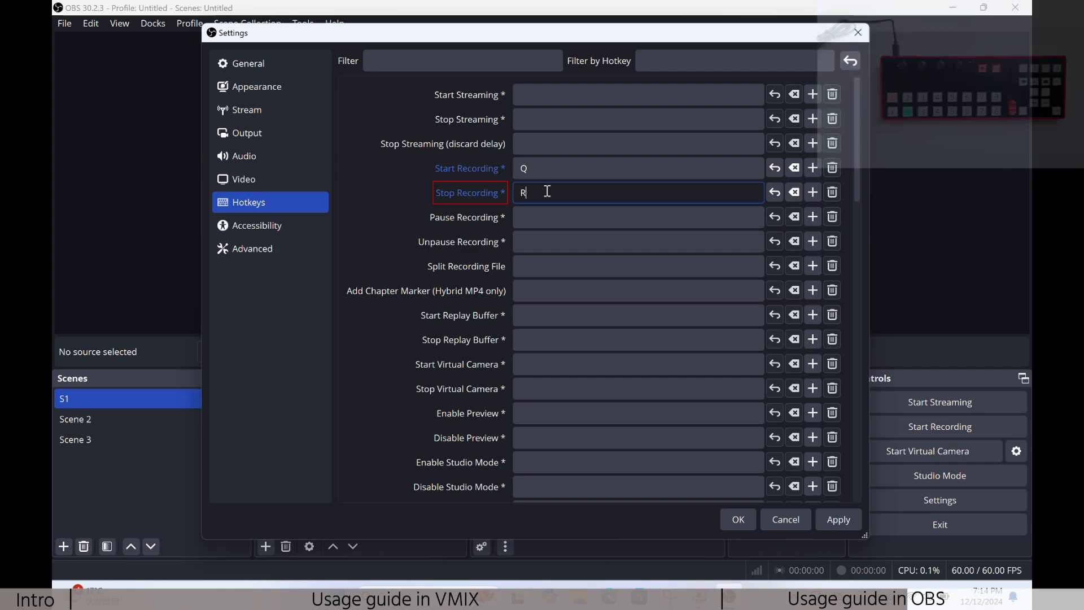
Step: Set the Switch to scene hotkeys to A for S1, B for Scene 2 and C for Scene 3, and save the settings
scroll(583, 359, down, 5)
scroll(583, 360, down, 5)
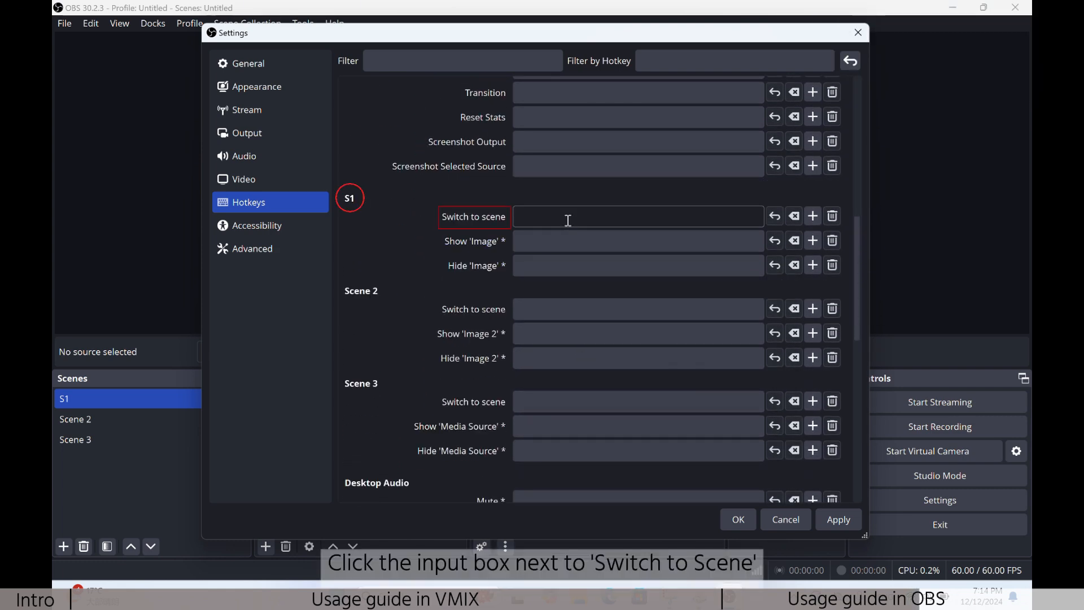
click(568, 220)
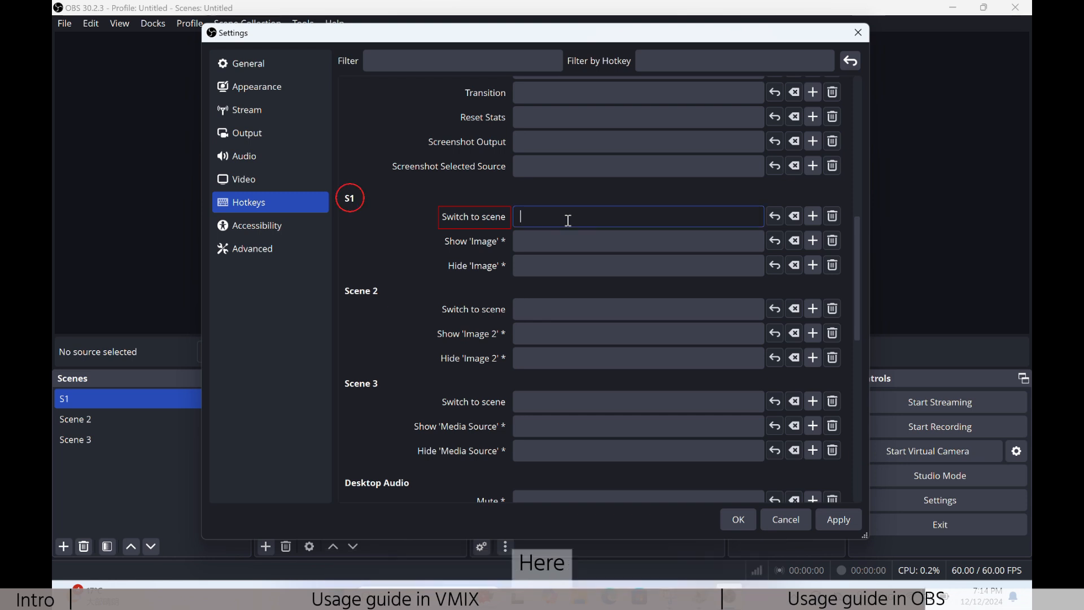
key(a)
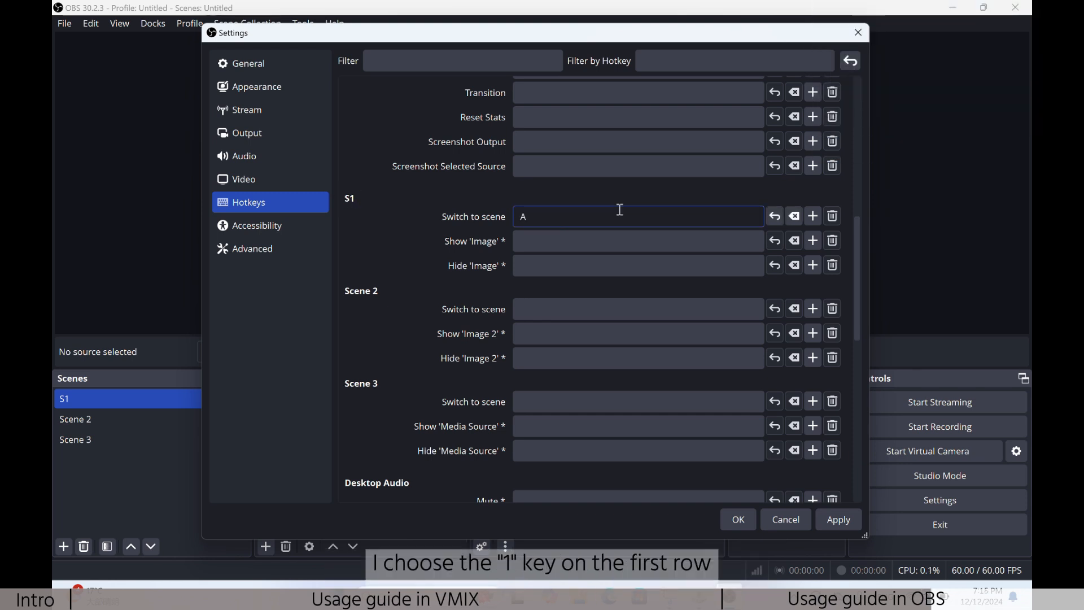
click(584, 308)
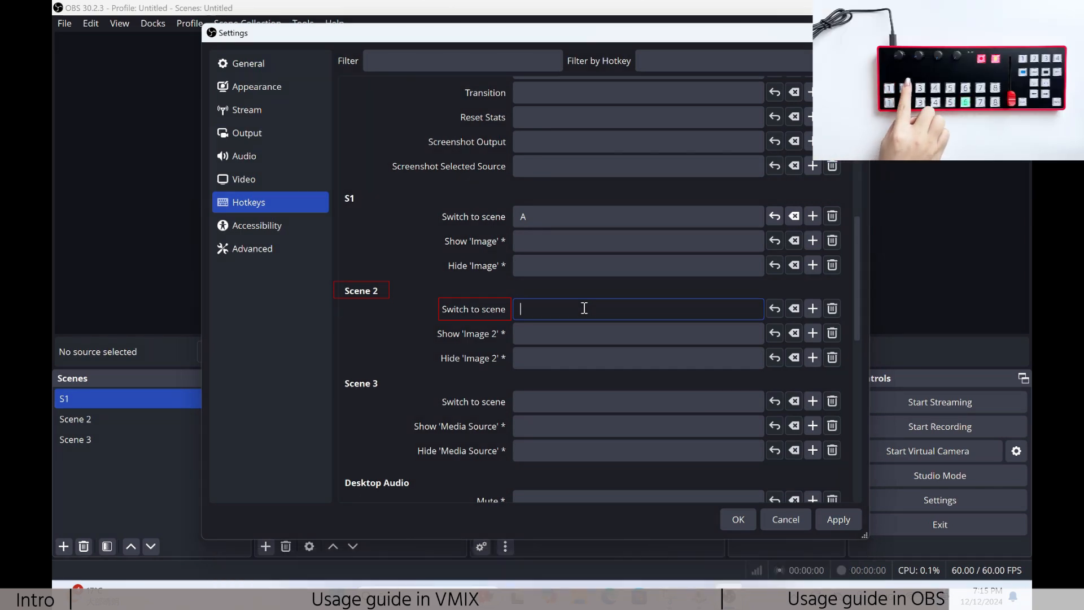
key(b)
click(577, 395)
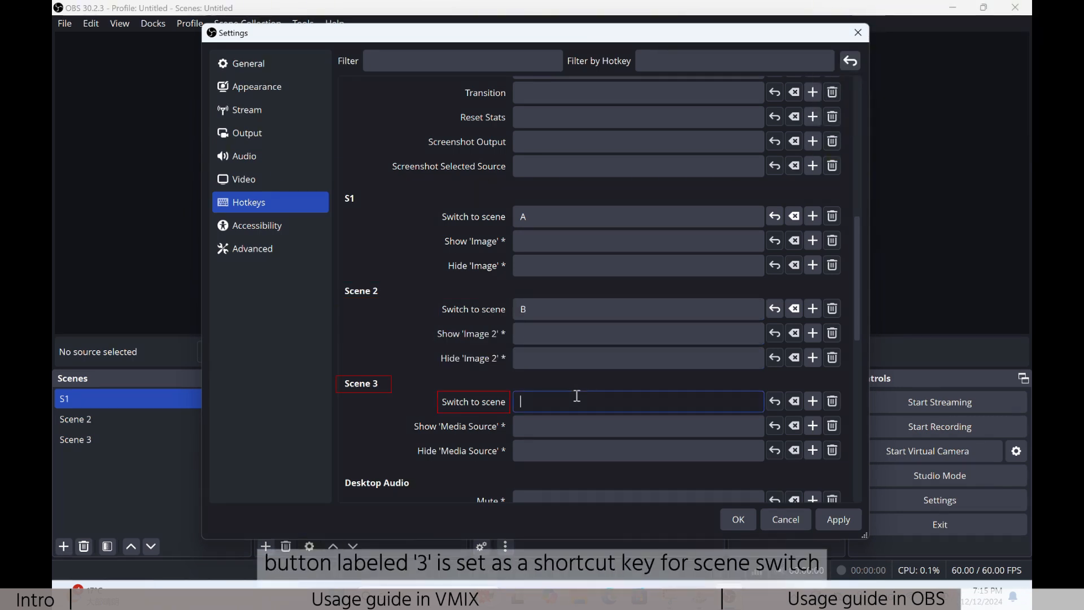
key(c)
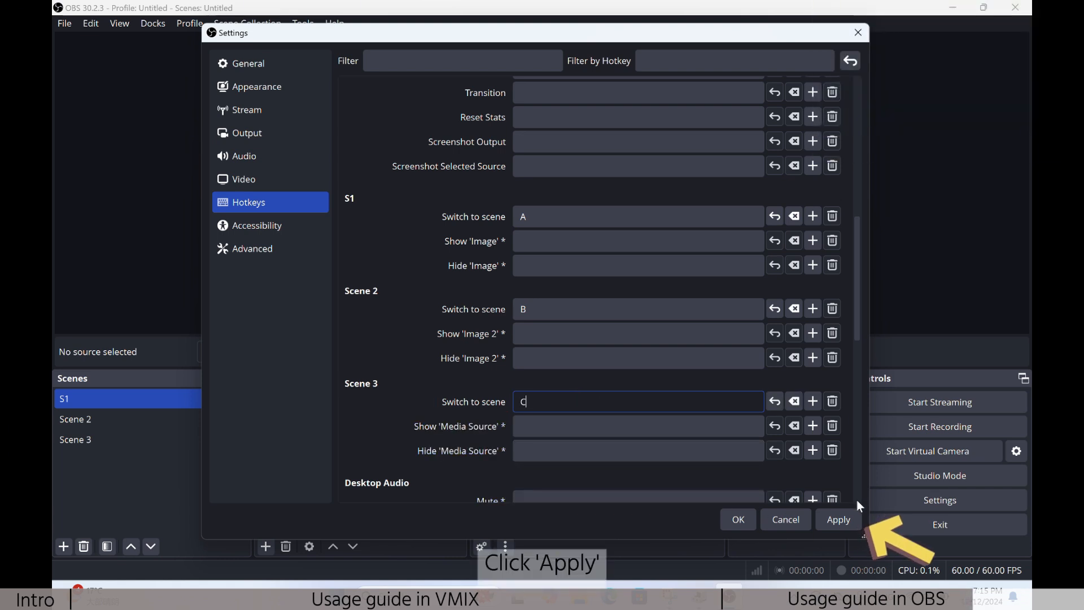
click(847, 518)
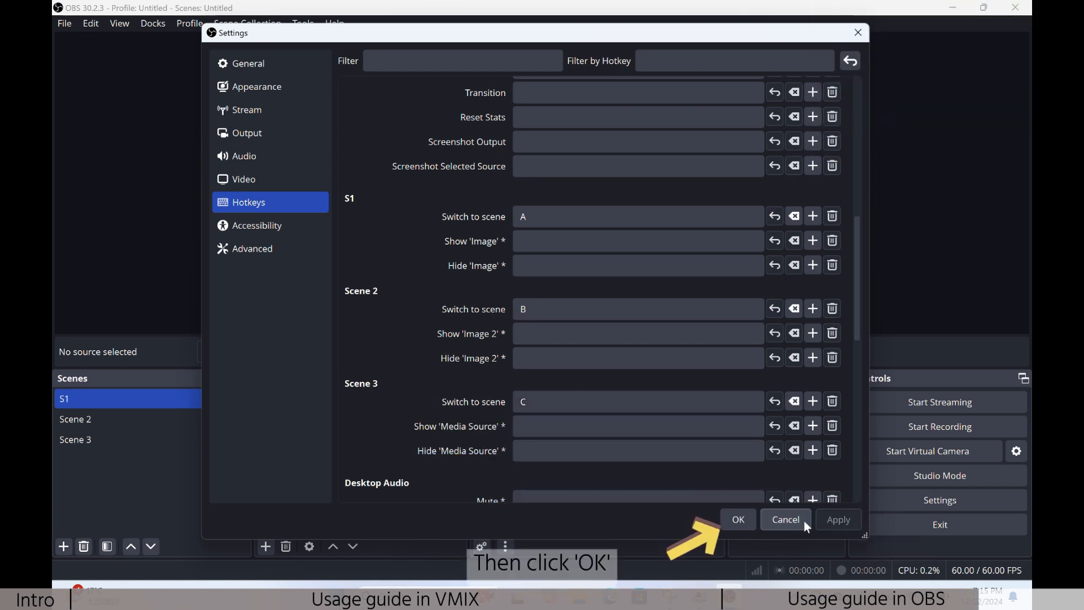
click(739, 520)
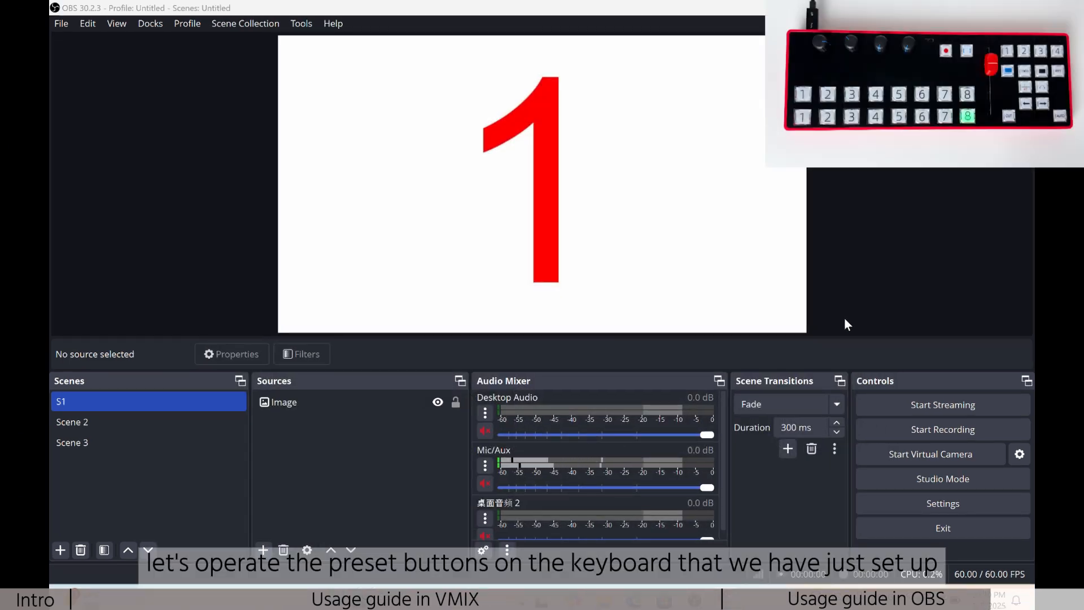
Step: Test the controller's hotkeys by switching to Scene 2, Scene 3, S1, Scene 2 and Scene 3, and starting and stopping a recording
key(2)
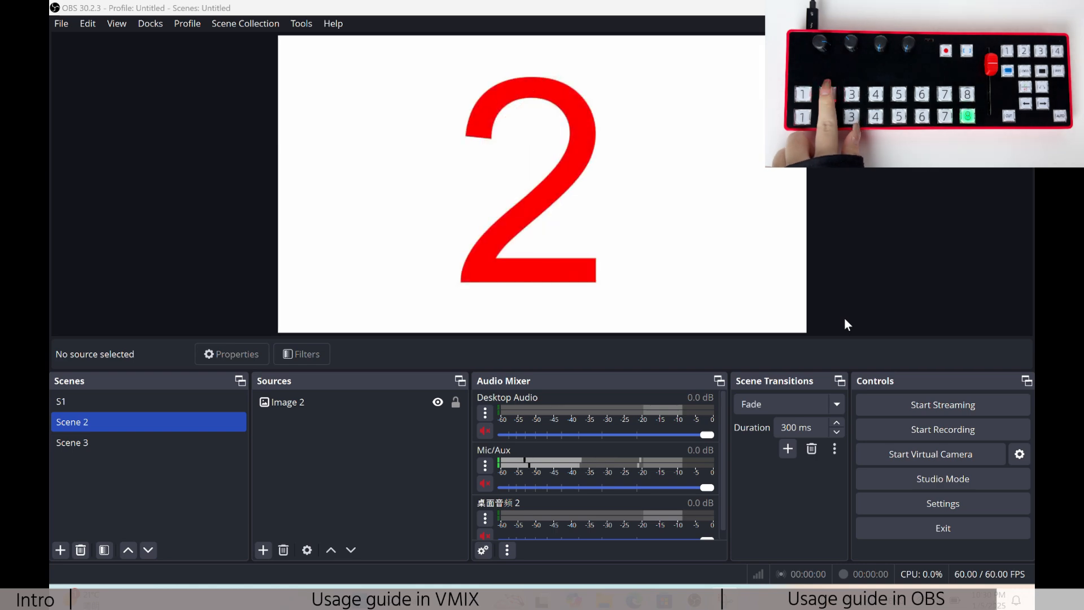
key(3)
key(1)
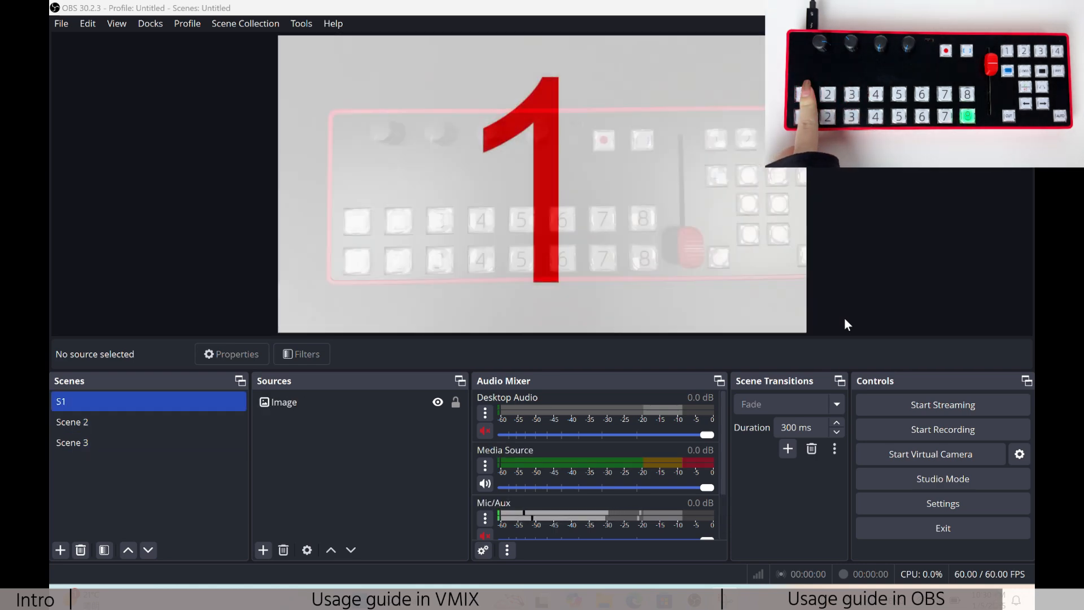
key(2)
key(3)
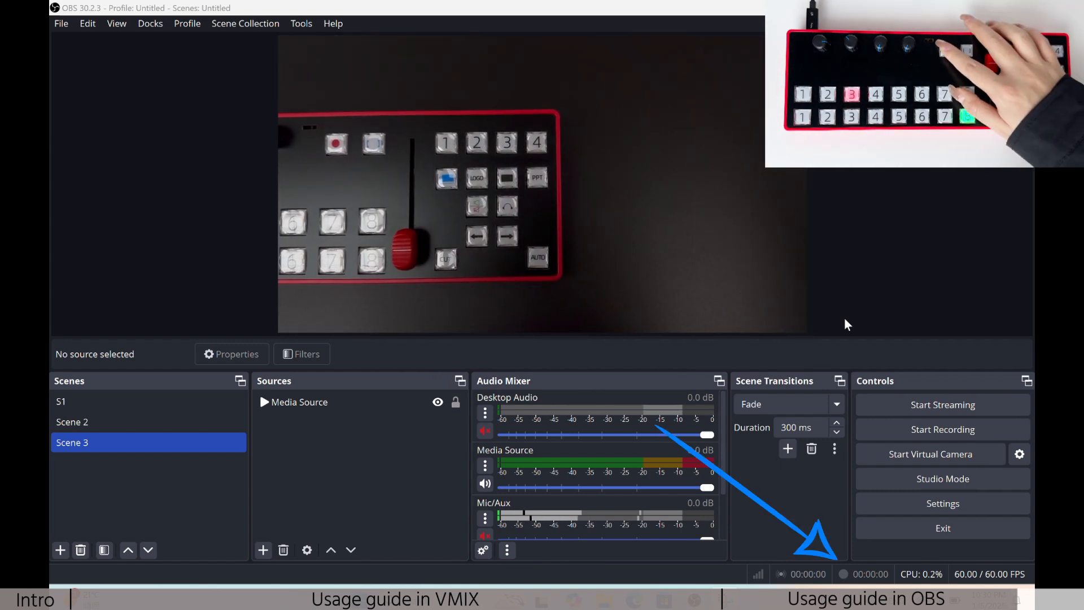
key(r)
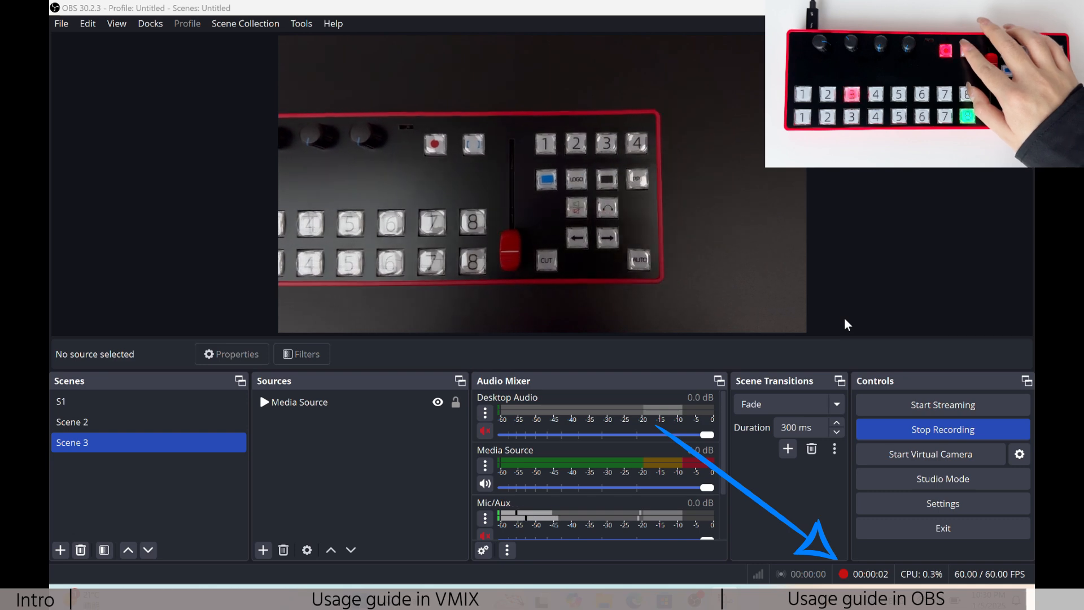
key(r)
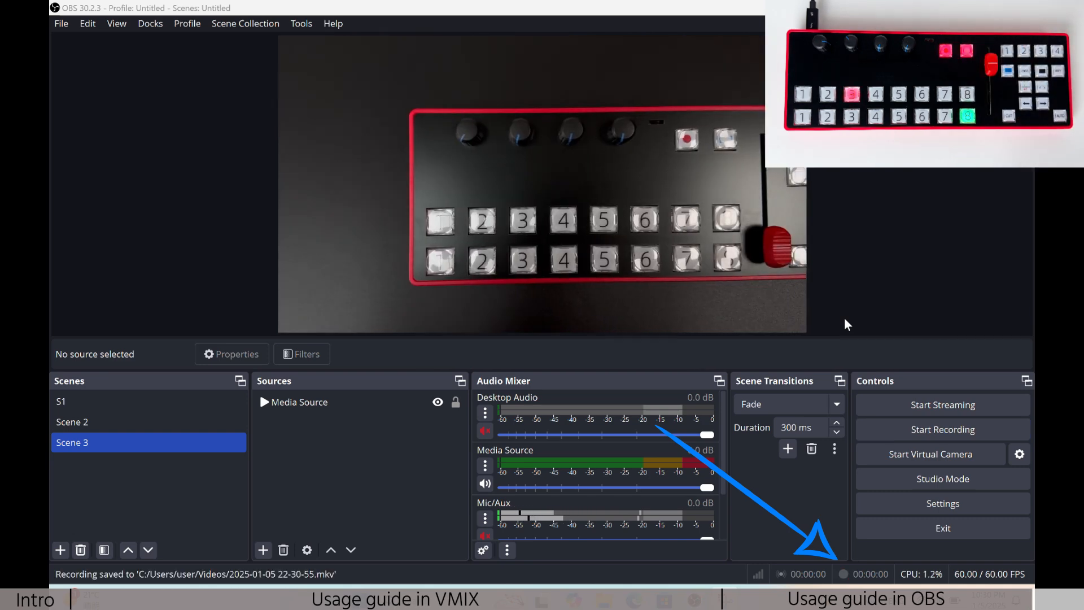